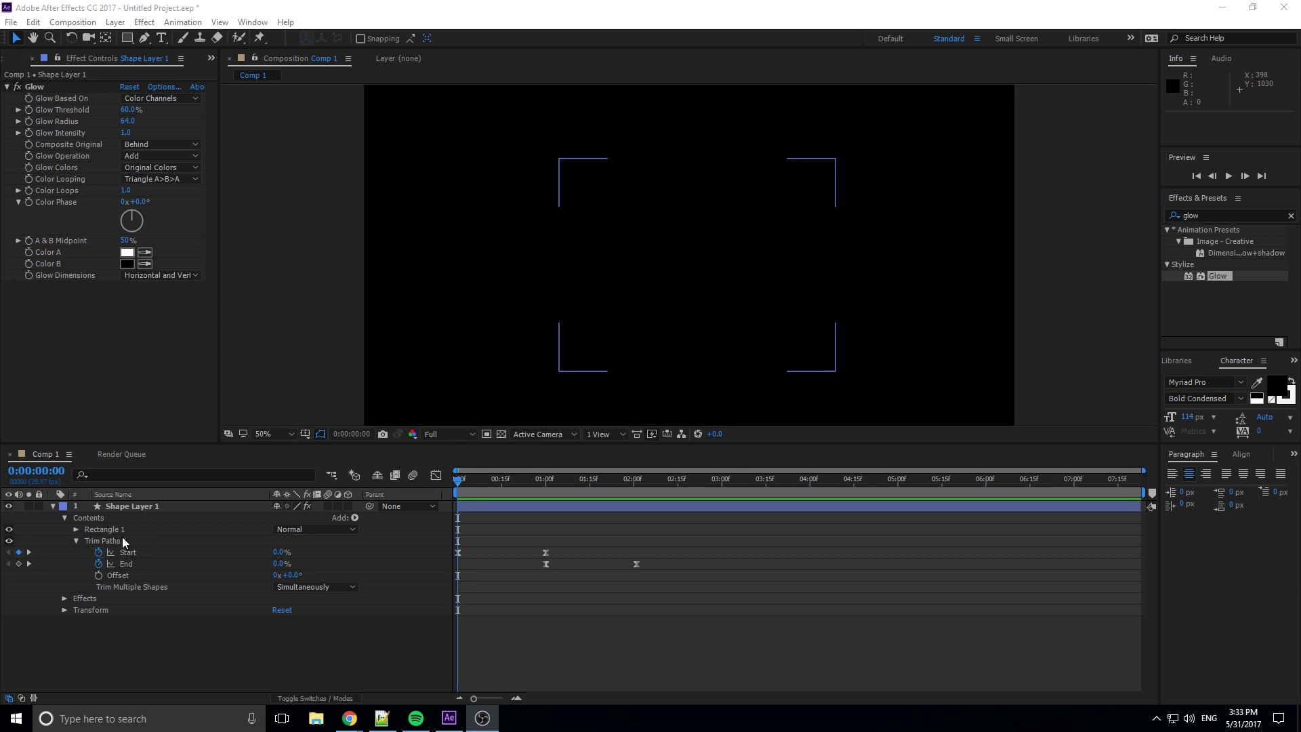
Play back and scrub through the rectangle draw-on animation.
{"action": "left_click", "coordinate": [446, 487]}
{"action": "key", "text": "space"}
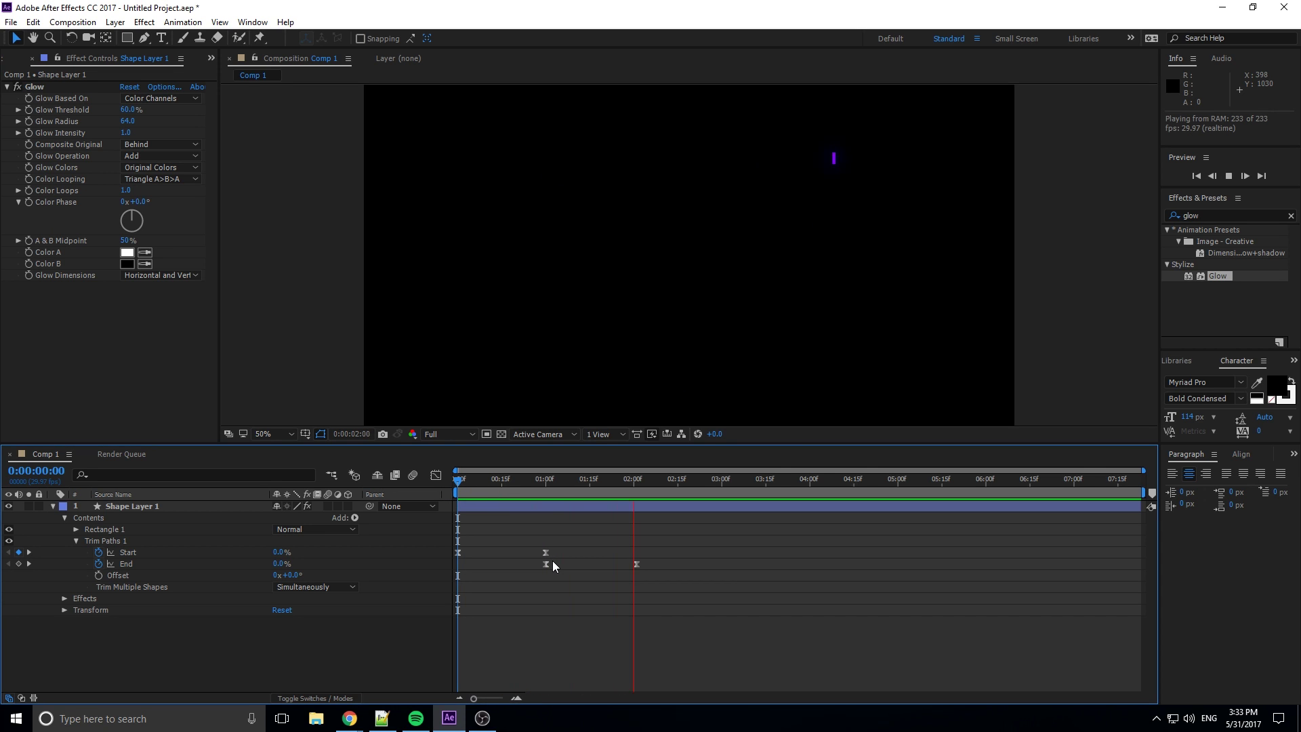
{"action": "mouse_move", "coordinate": [526, 494]}
{"action": "left_mouse_down"}
{"action": "mouse_move", "coordinate": [465, 494]}
{"action": "mouse_move", "coordinate": [538, 493]}
{"action": "left_mouse_up"}
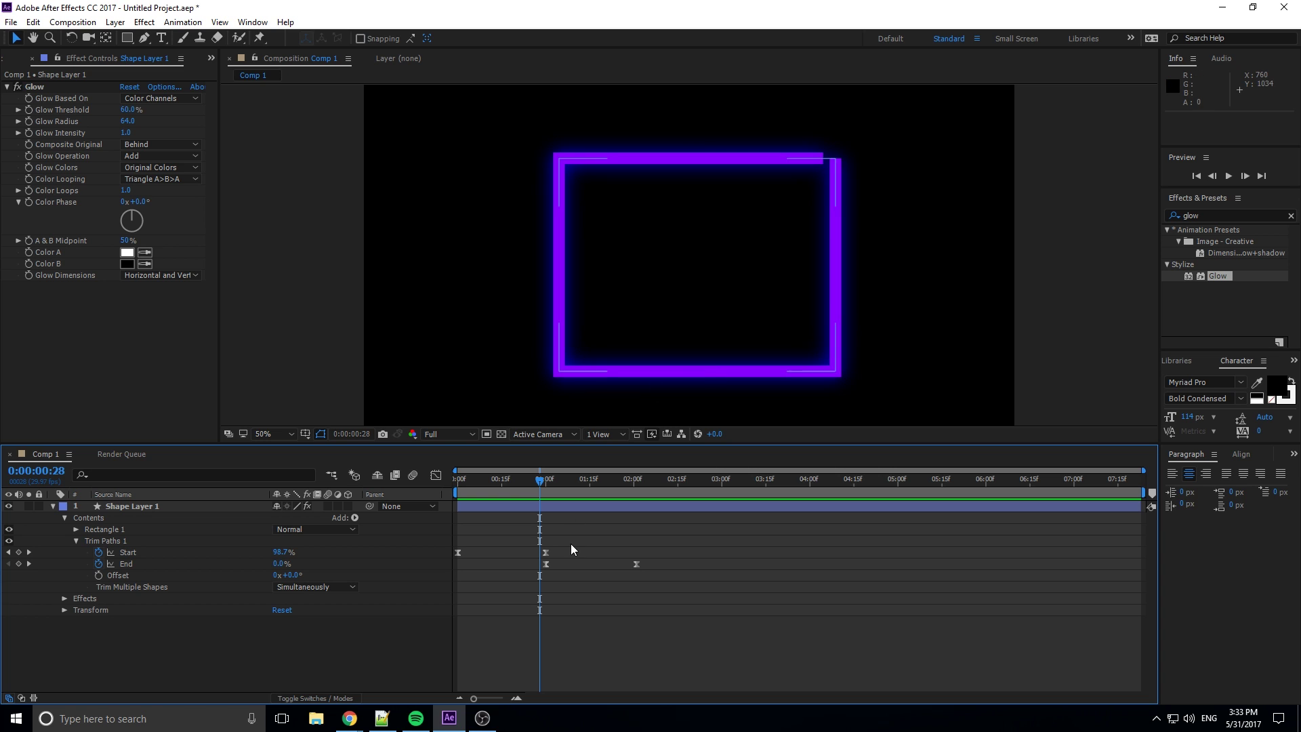
{"action": "mouse_move", "coordinate": [540, 481]}
{"action": "left_mouse_down"}
{"action": "mouse_move", "coordinate": [488, 481]}
{"action": "mouse_move", "coordinate": [521, 483]}
{"action": "left_mouse_up"}
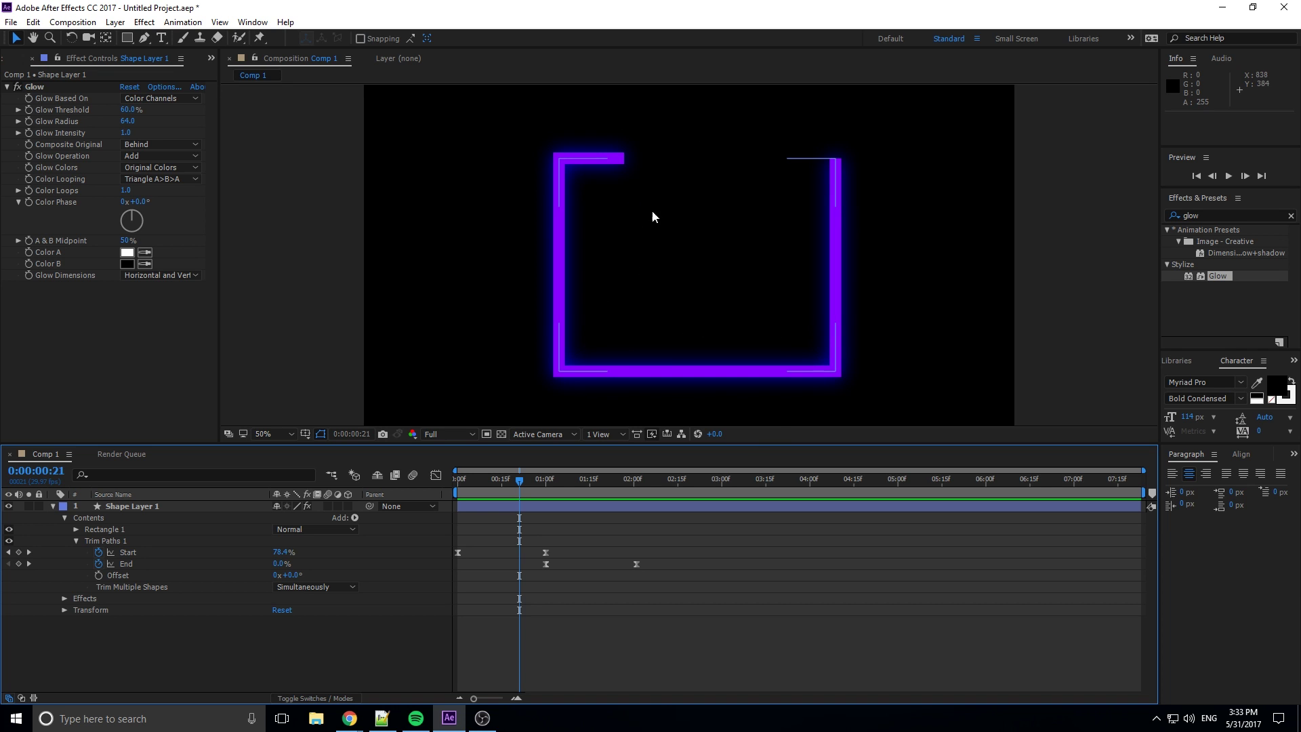
Create a new composition, Comp 2, with the default settings.
{"action": "left_click", "coordinate": [73, 22]}
{"action": "left_click", "coordinate": [76, 35]}
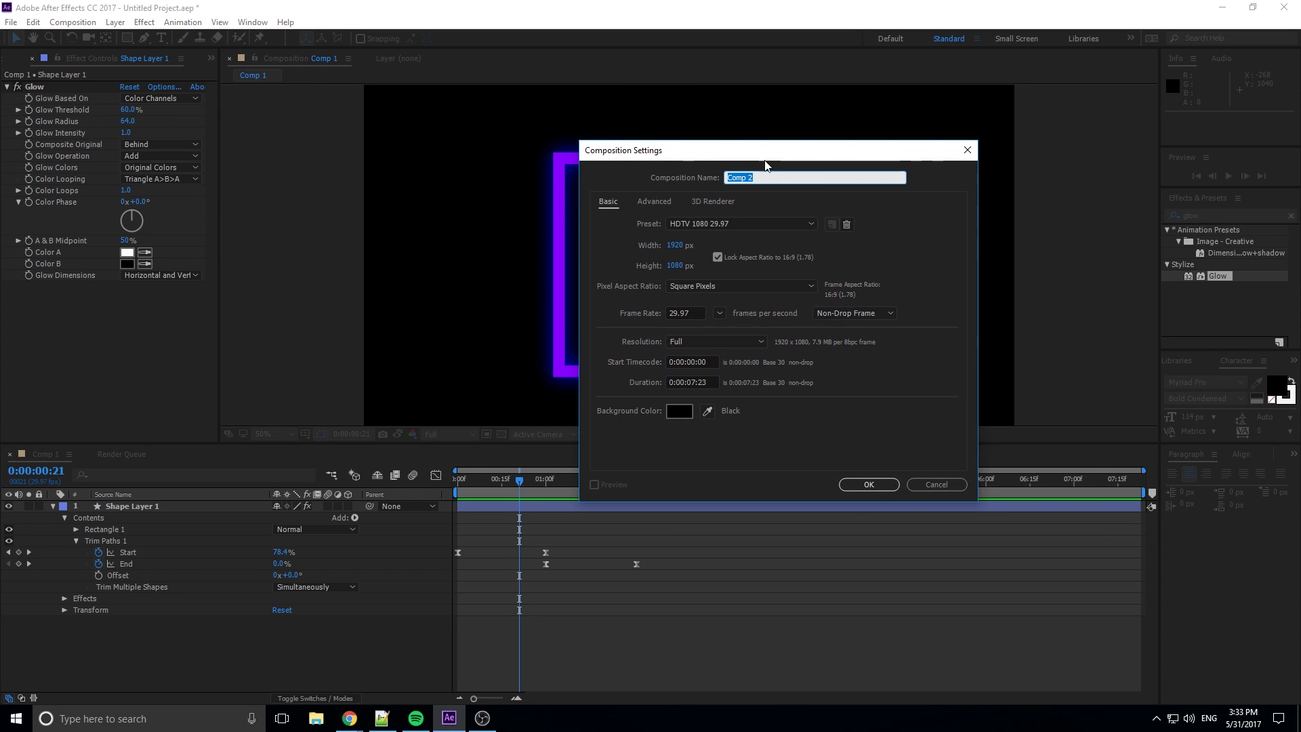
{"action": "left_click", "coordinate": [874, 483]}
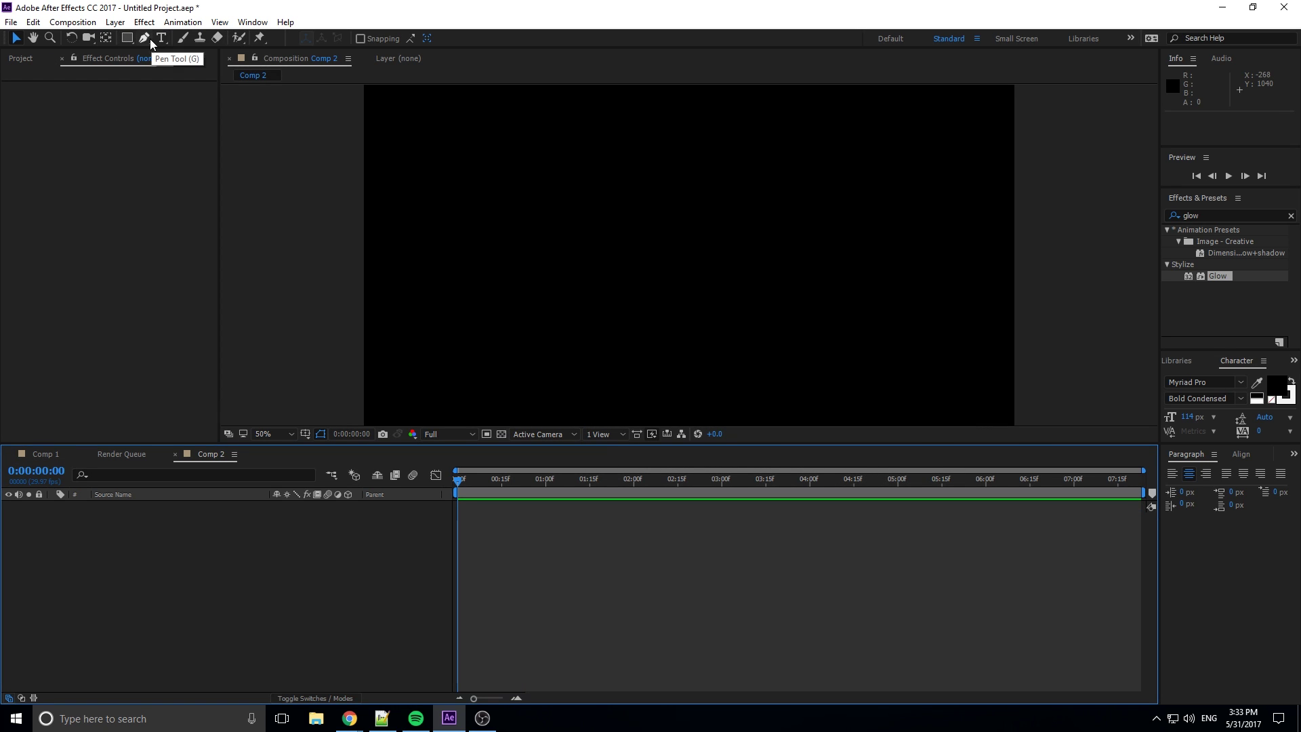
Draw a closed triangle with the Pen tool and nudge its bottom-right corner lower.
{"action": "left_click", "coordinate": [144, 39]}
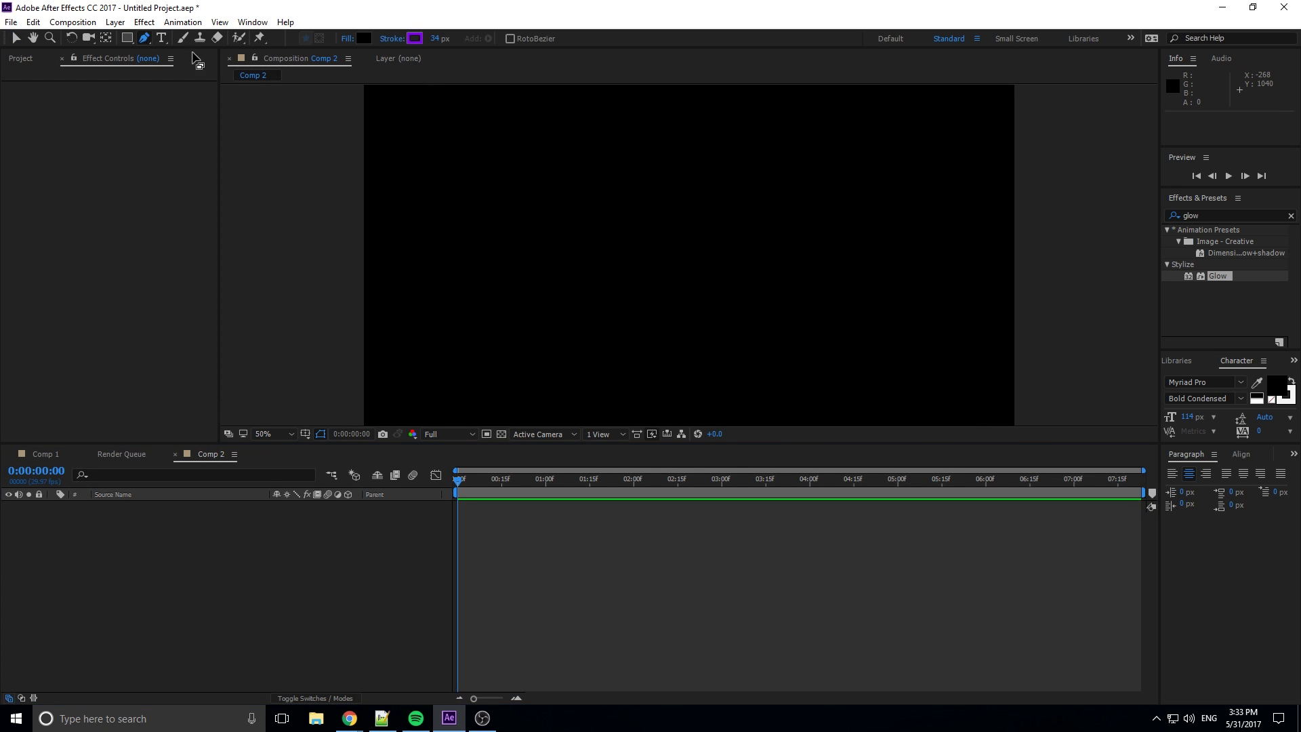
{"action": "left_click", "coordinate": [552, 302]}
{"action": "left_click", "coordinate": [669, 146]}
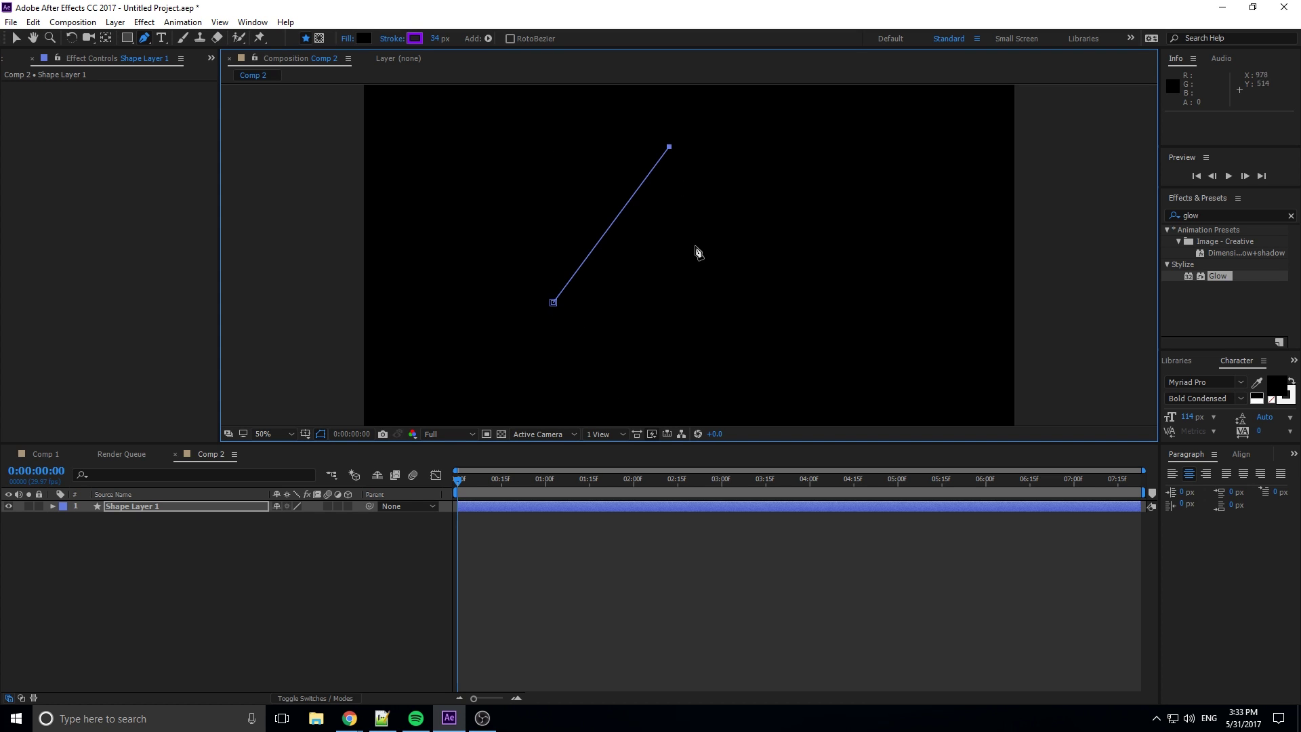
{"action": "left_click", "coordinate": [733, 278]}
{"action": "left_click", "coordinate": [553, 302]}
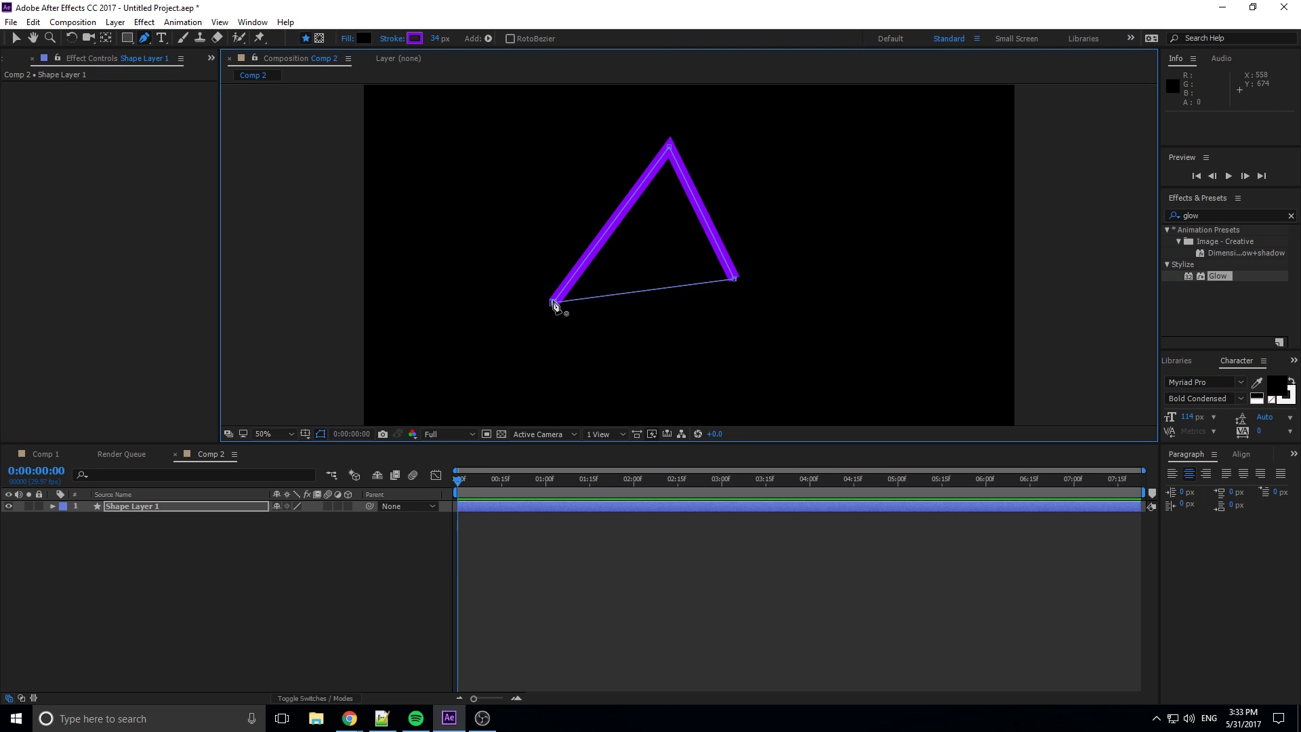
{"action": "left_click_drag", "start_coordinate": [734, 279], "coordinate": [743, 313]}
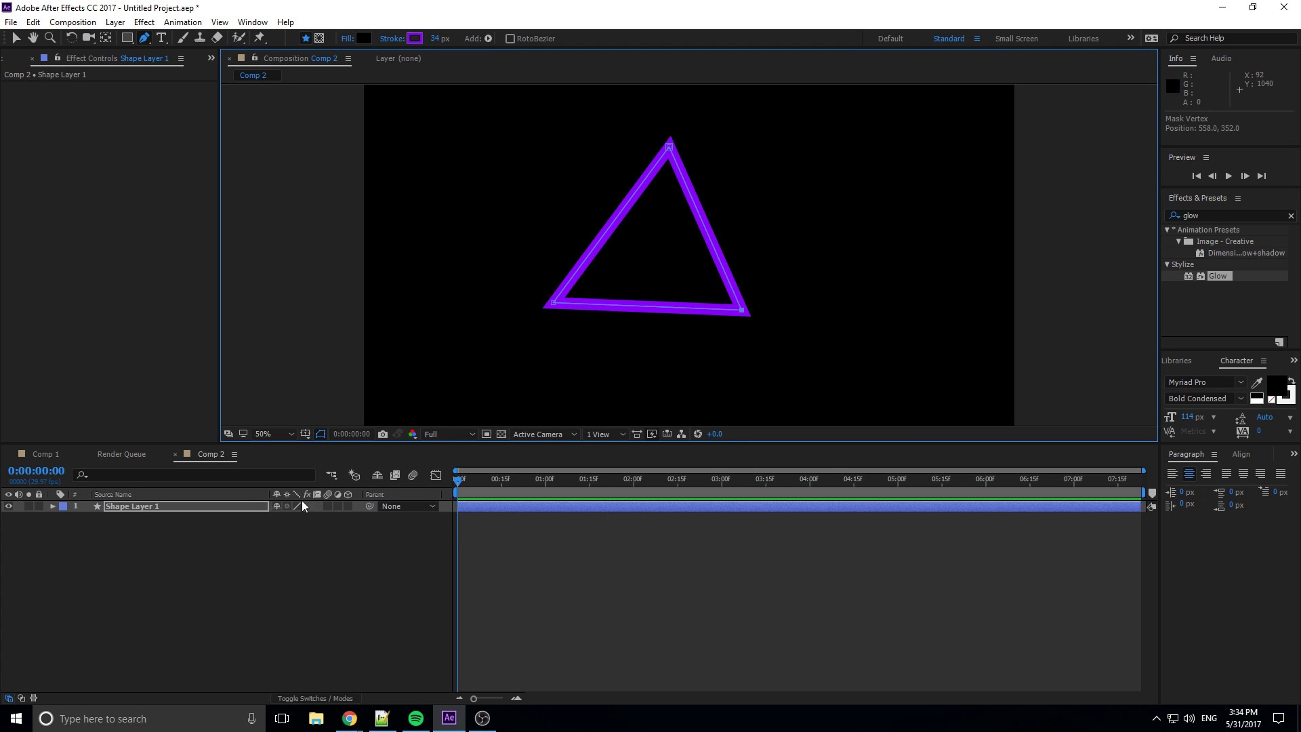
Add Trim Paths to Shape Layer 1's contents and reveal its Start, End and Offset properties.
{"action": "left_click", "coordinate": [53, 506]}
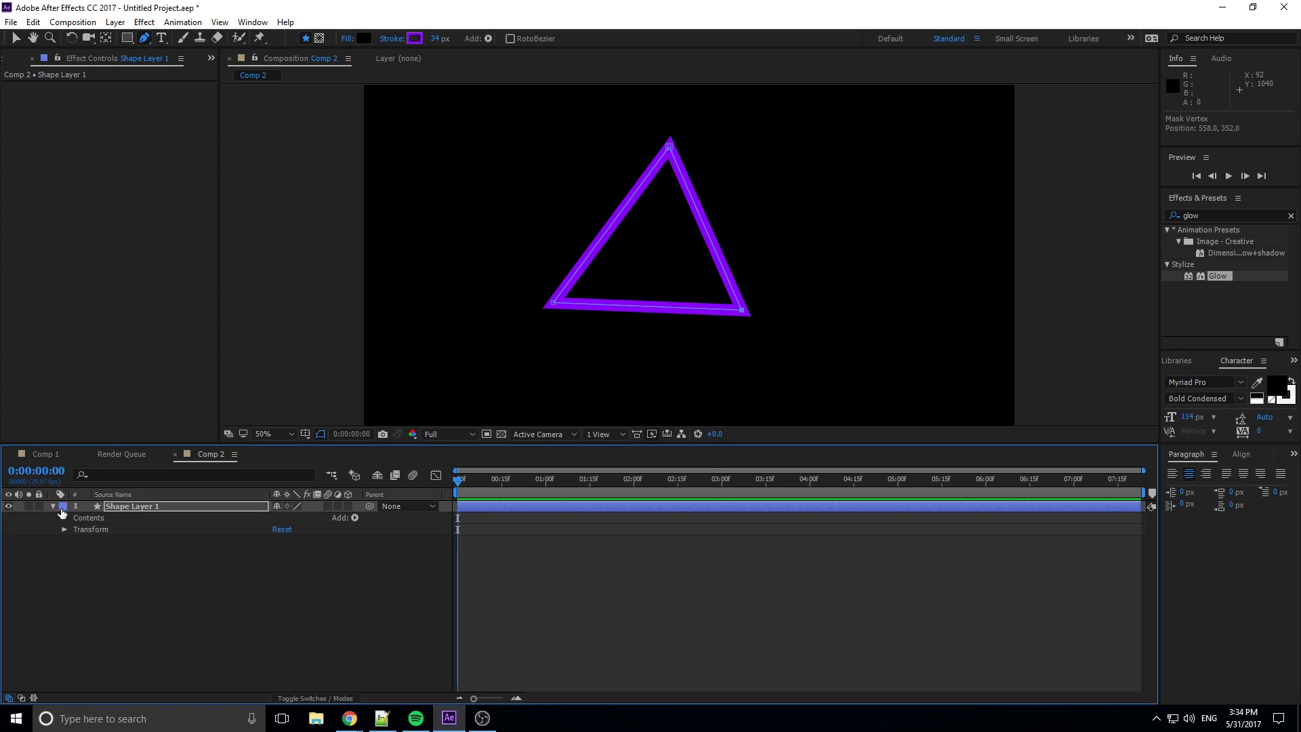
{"action": "left_click", "coordinate": [65, 518]}
{"action": "left_click", "coordinate": [353, 517]}
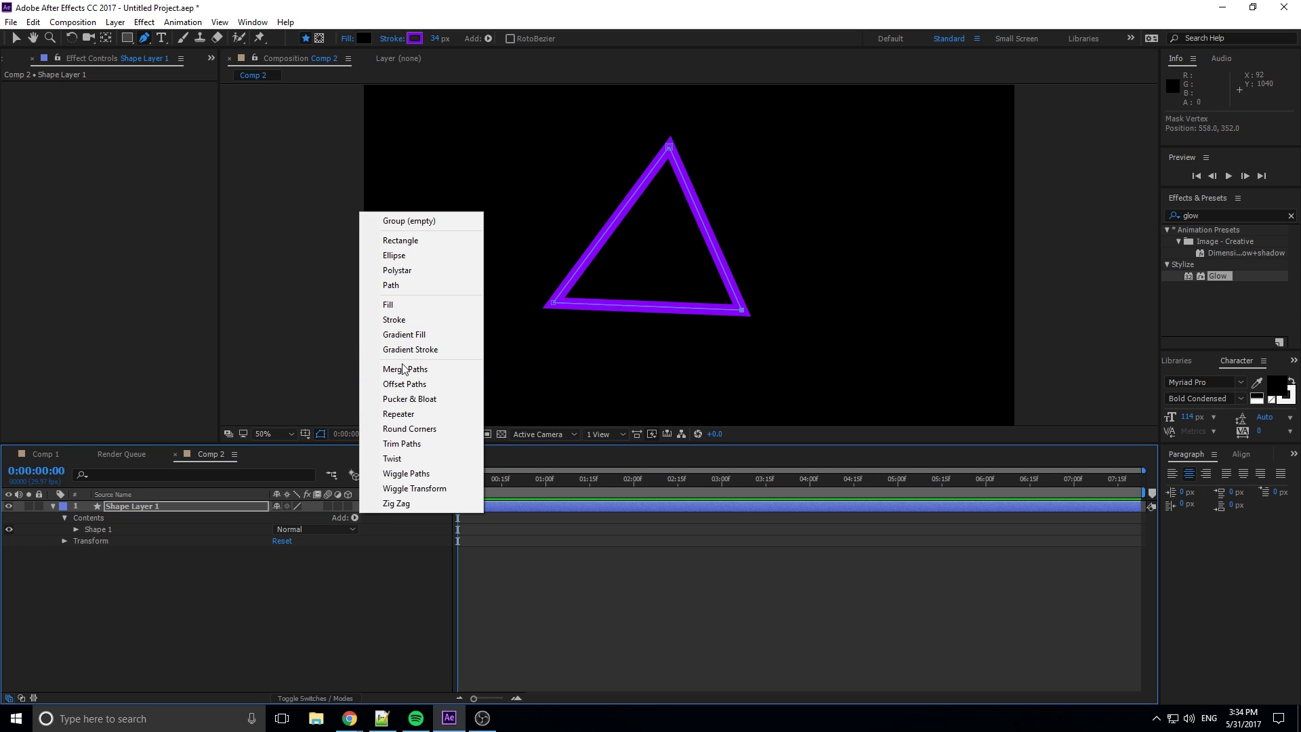
{"action": "left_click", "coordinate": [435, 443]}
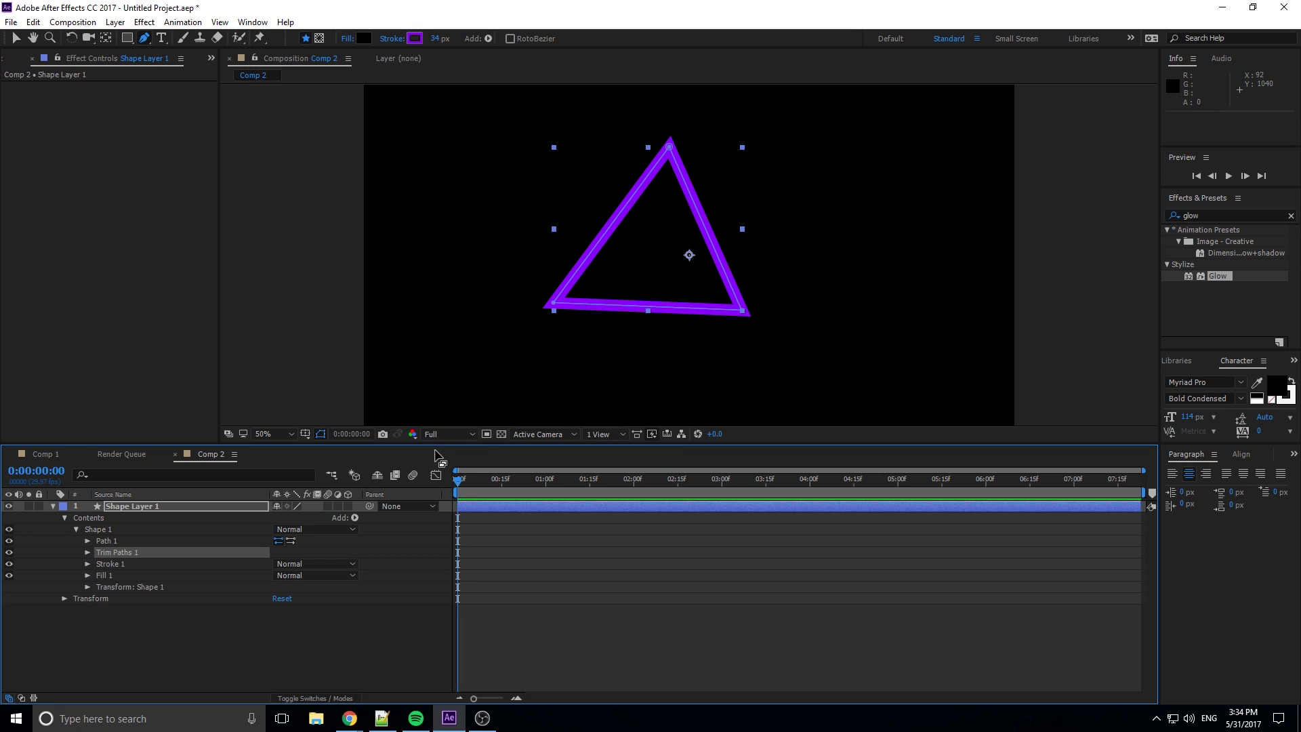
{"action": "left_click", "coordinate": [89, 553]}
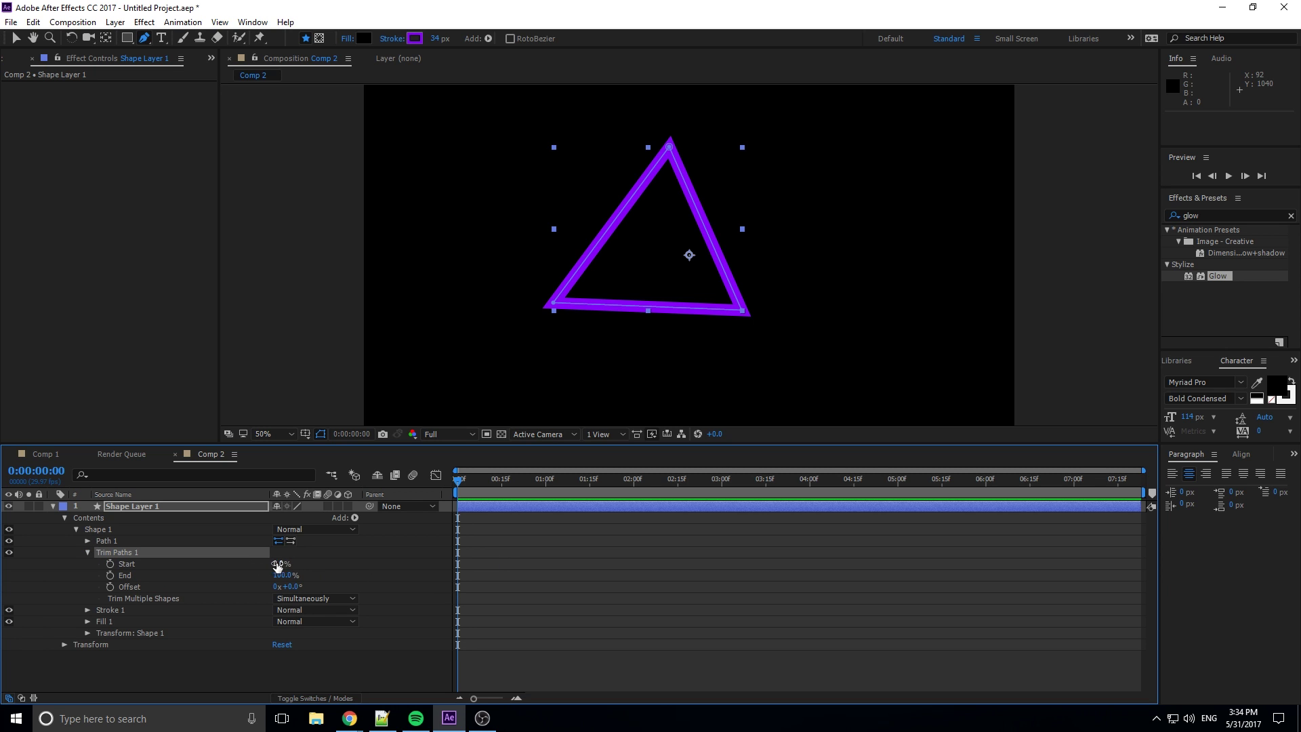
{"action": "mouse_move", "coordinate": [279, 564]}
{"action": "left_mouse_down"}
{"action": "mouse_move", "coordinate": [344, 563]}
{"action": "mouse_move", "coordinate": [205, 574]}
{"action": "mouse_move", "coordinate": [280, 575]}
{"action": "left_mouse_up"}
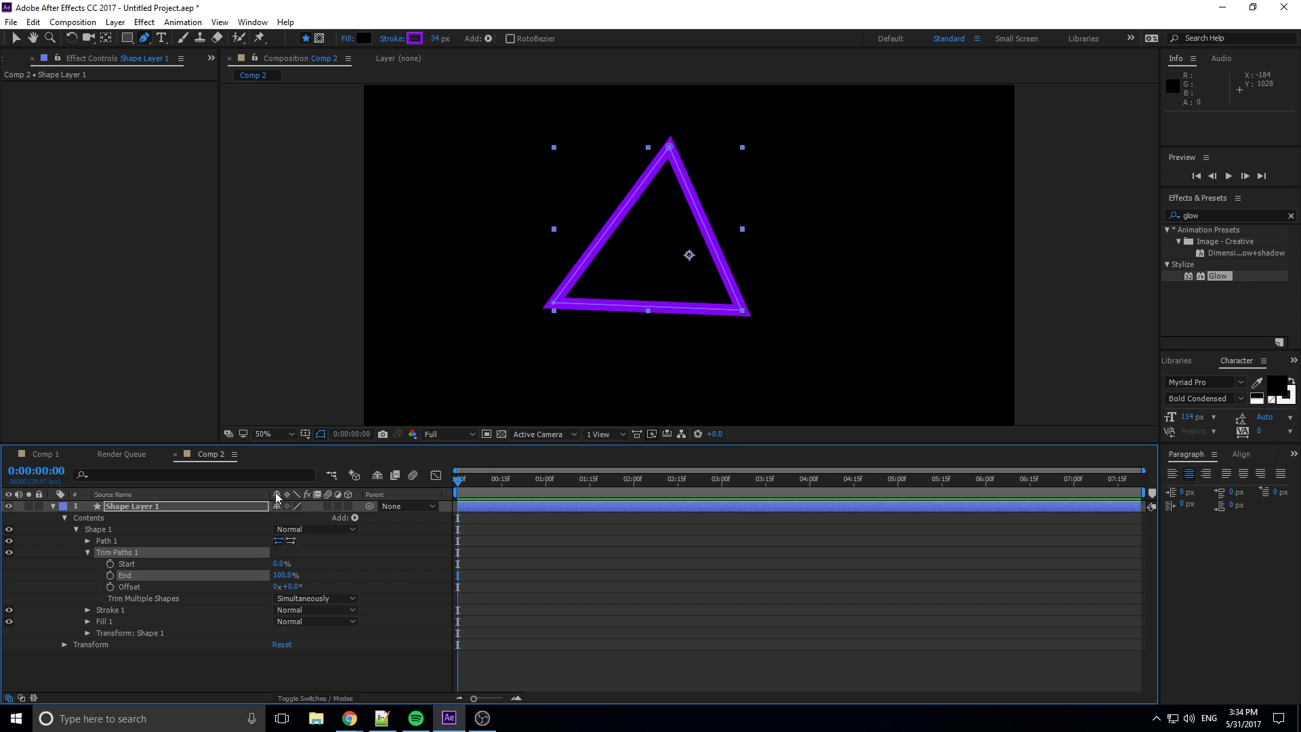
{"action": "left_click_drag", "start_coordinate": [278, 566], "coordinate": [308, 563]}
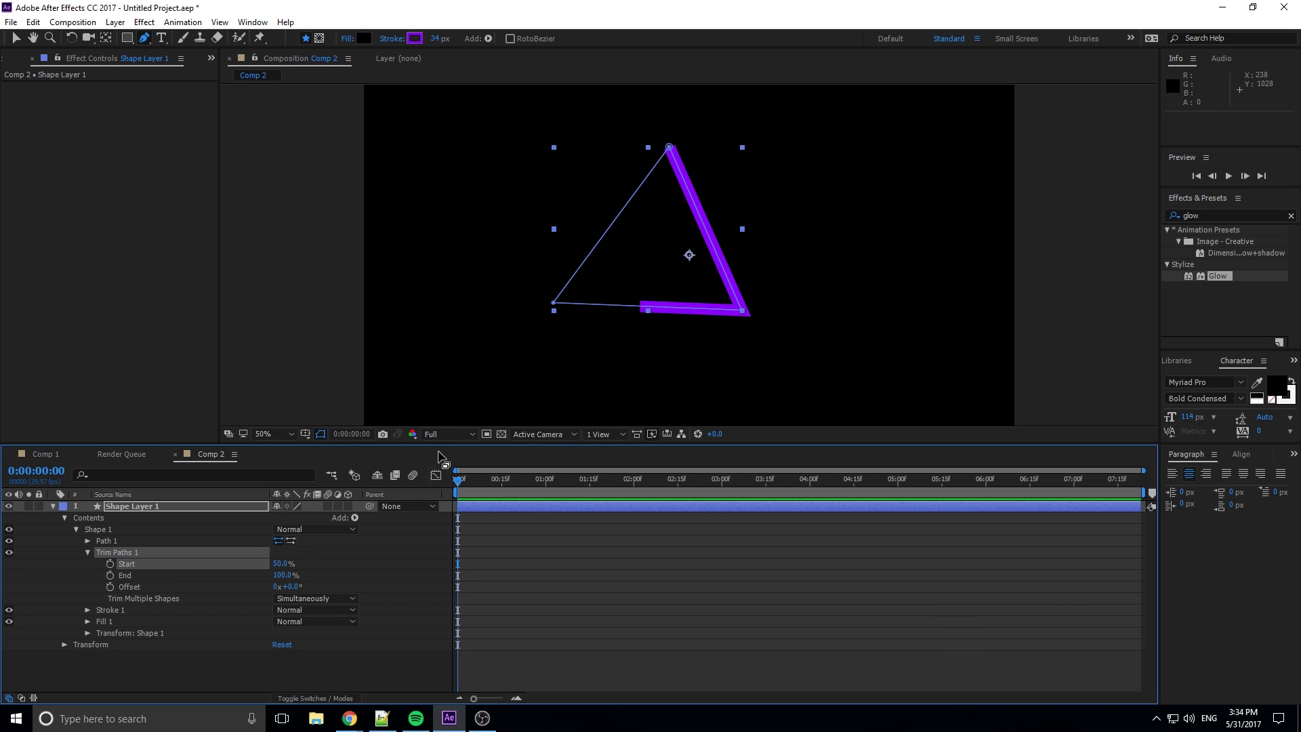
{"action": "left_click_drag", "start_coordinate": [292, 575], "coordinate": [276, 581]}
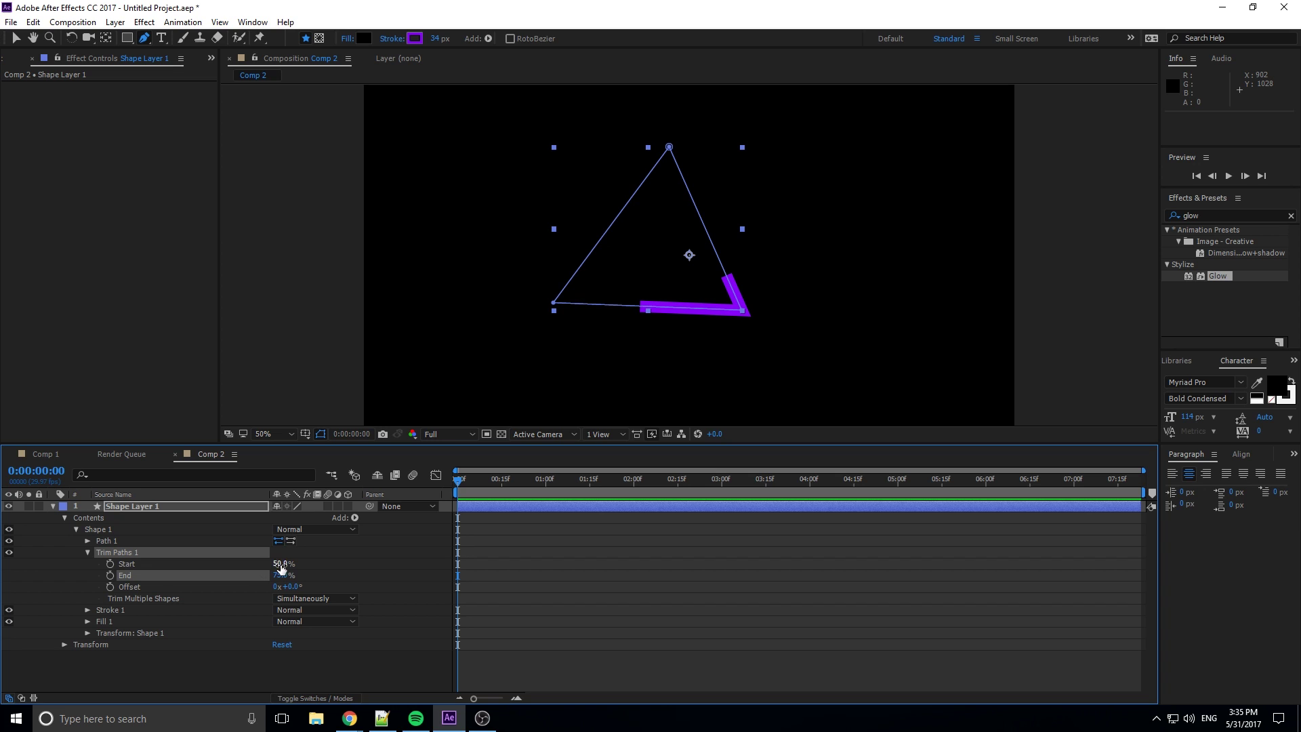
{"action": "mouse_move", "coordinate": [281, 568]}
{"action": "left_mouse_down"}
{"action": "mouse_move", "coordinate": [214, 570]}
{"action": "mouse_move", "coordinate": [319, 575]}
{"action": "left_mouse_up"}
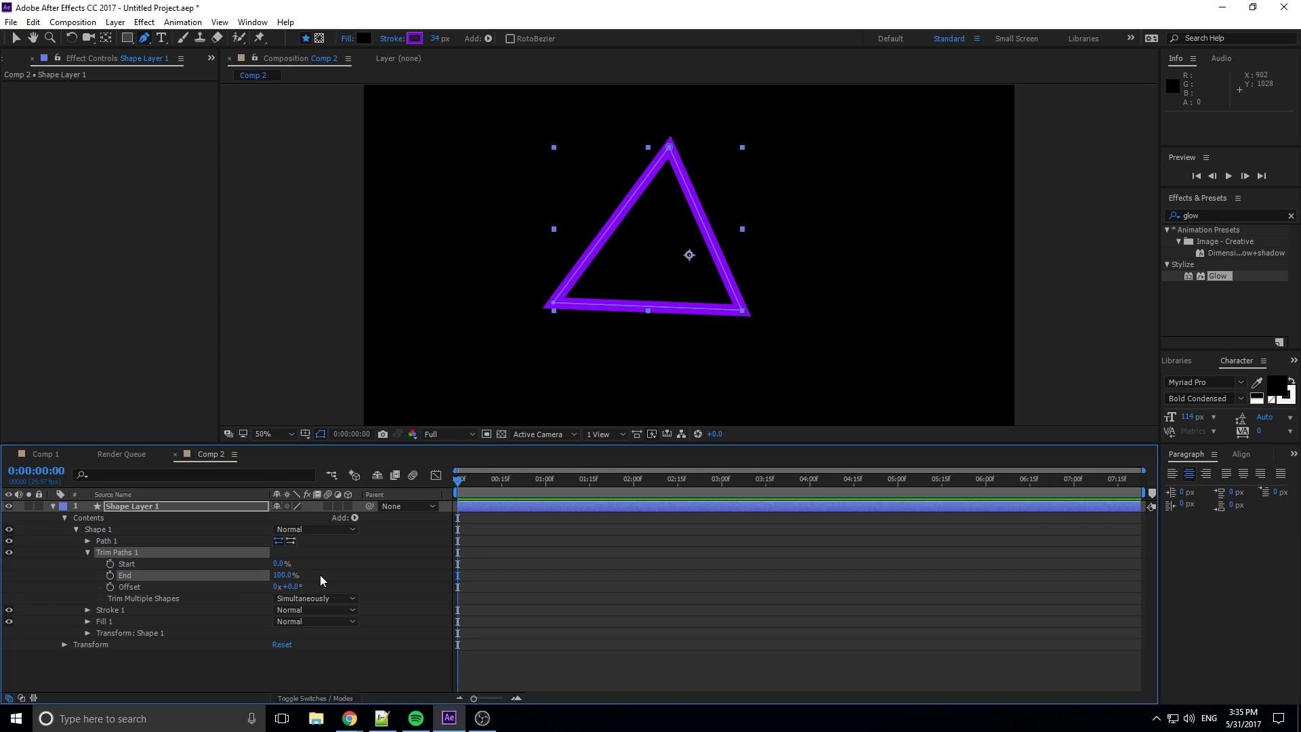
Keyframe Trim Paths Start and Offset at 0:00, then reset Offset to 0 after testing it.
{"action": "left_click", "coordinate": [110, 564]}
{"action": "left_click", "coordinate": [110, 587]}
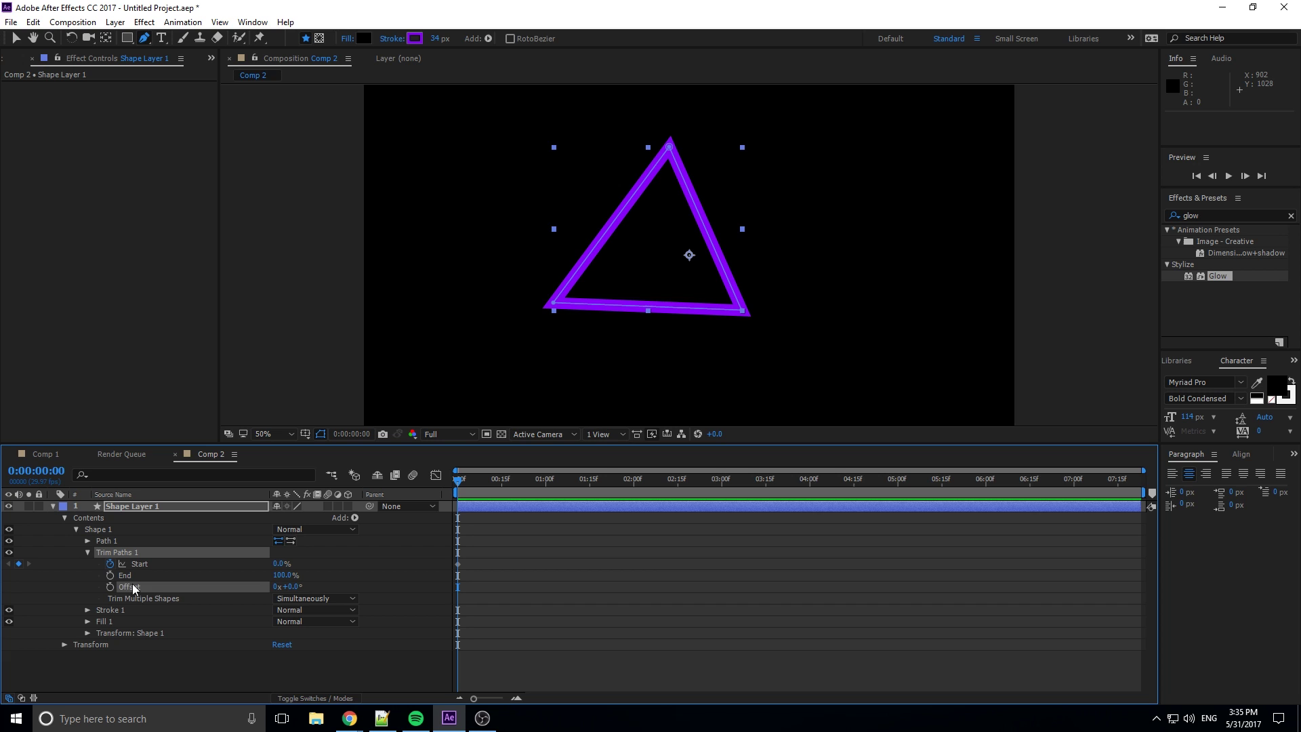
{"action": "left_click_drag", "start_coordinate": [286, 586], "coordinate": [283, 565]}
{"action": "left_click", "coordinate": [273, 563]}
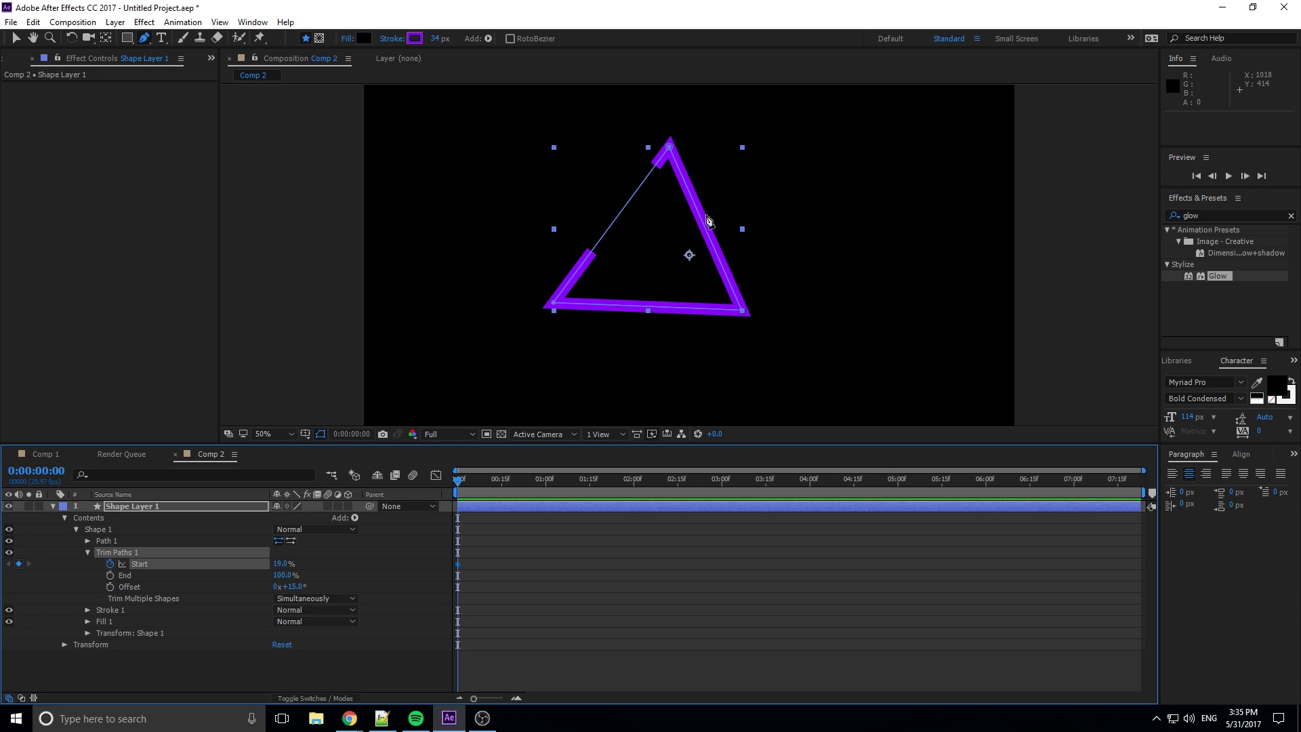
{"action": "left_click_drag", "start_coordinate": [302, 586], "coordinate": [298, 586]}
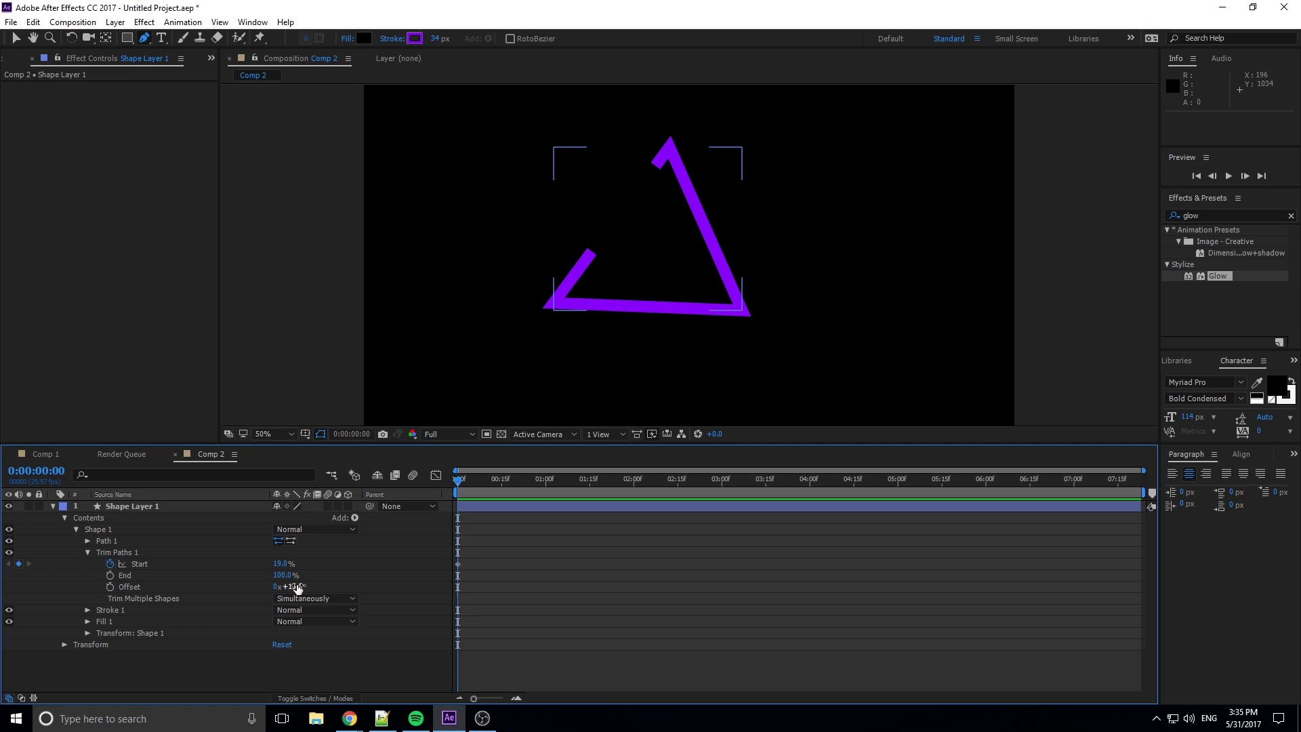
{"action": "left_click", "coordinate": [296, 587]}
{"action": "type", "text": "0"}
{"action": "key", "text": "Return"}
Keyframe End at 0:00 and set Start to 0% at about 26 frames and at frame 0.
{"action": "left_click", "coordinate": [110, 574]}
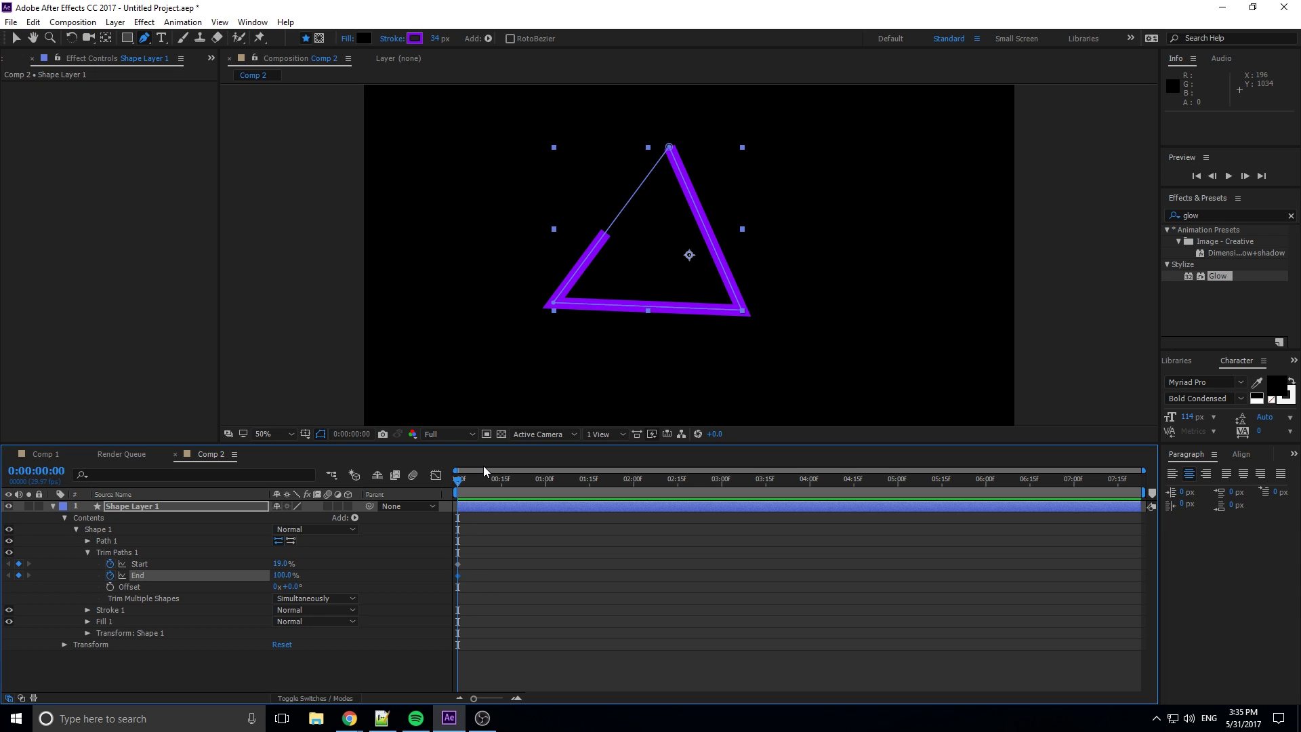
{"action": "left_click_drag", "start_coordinate": [477, 479], "coordinate": [503, 487]}
{"action": "left_click", "coordinate": [281, 563]}
{"action": "type", "text": "0"}
{"action": "key", "text": "Return"}
{"action": "left_click", "coordinate": [459, 481]}
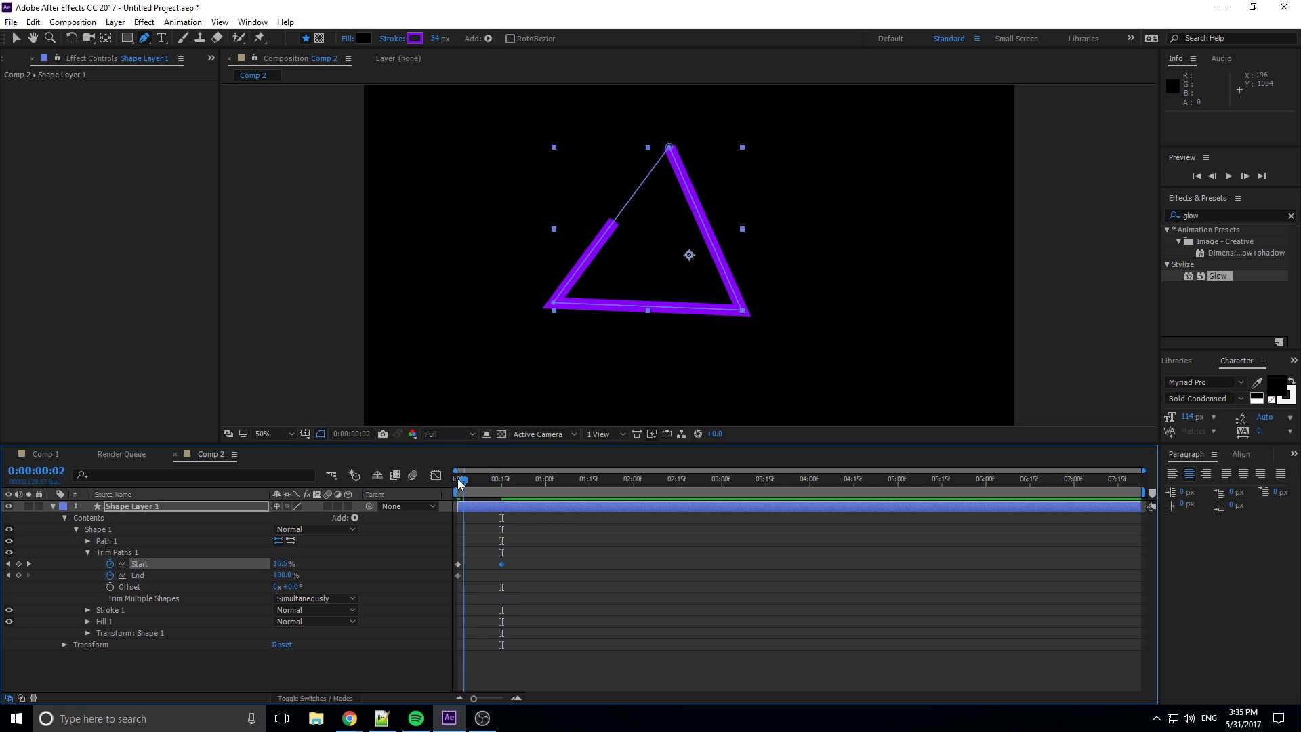
{"action": "left_click", "coordinate": [276, 562]}
{"action": "type", "text": "0"}
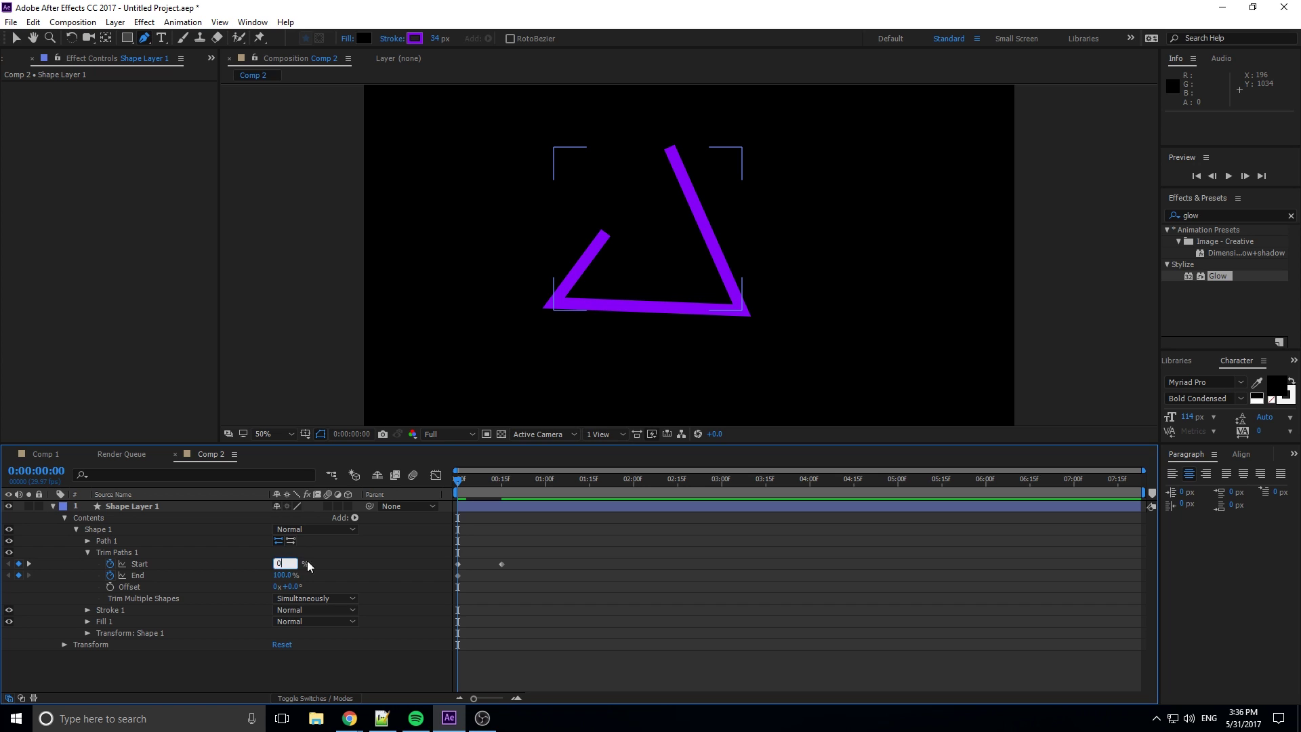
{"action": "key", "text": "Return"}
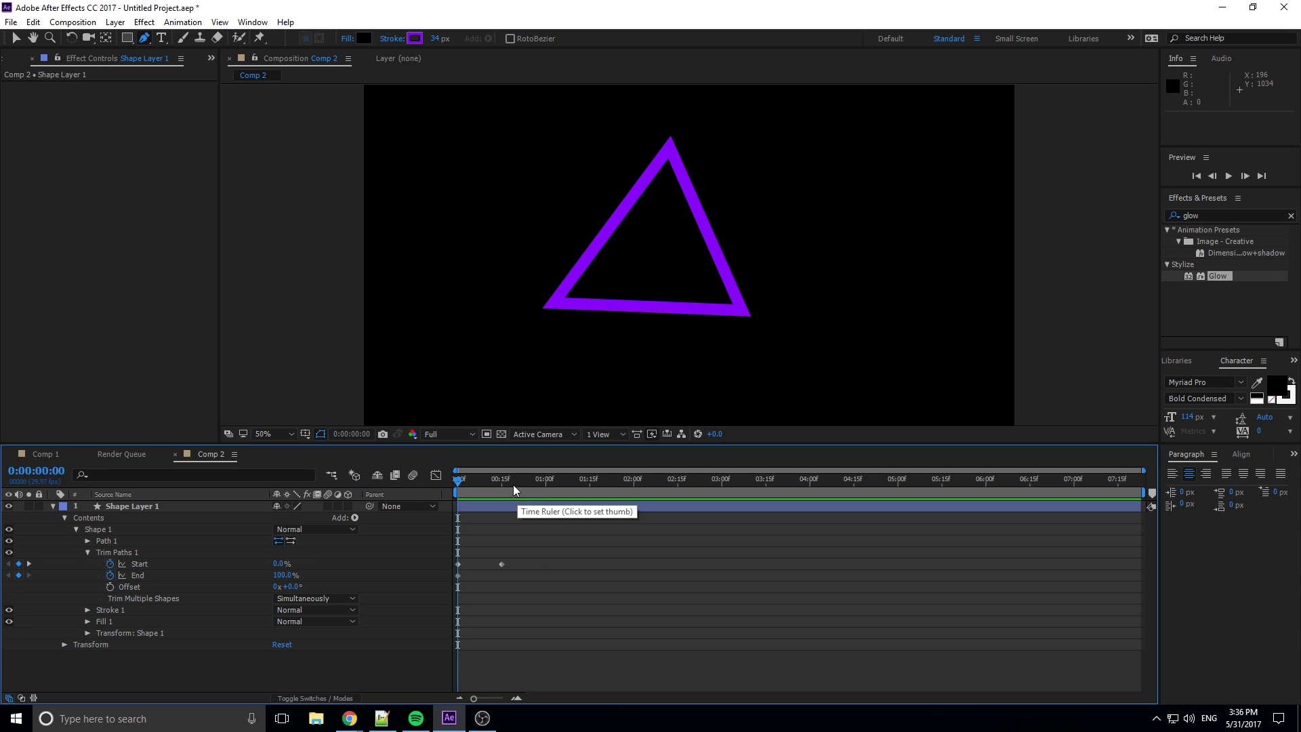
Set Start to 100% at 15 frames and End to 0% at one second, then preview.
{"action": "left_click", "coordinate": [502, 481]}
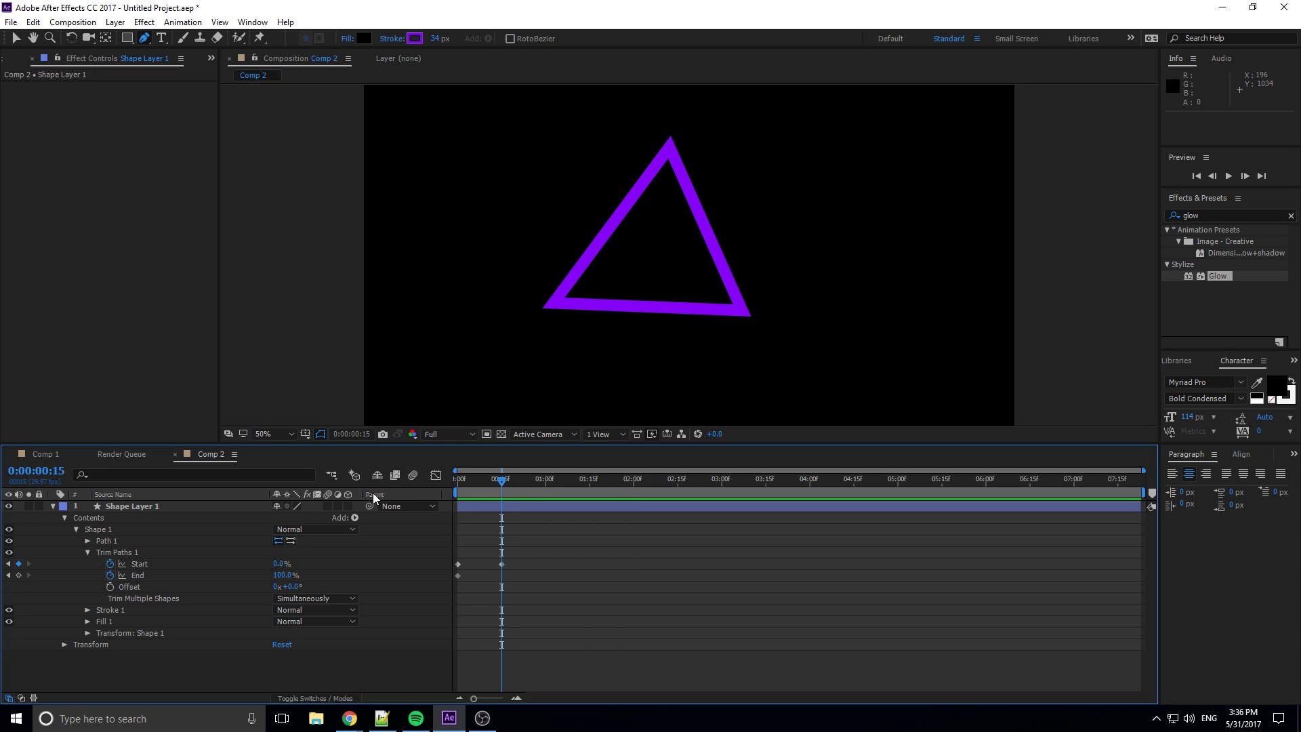
{"action": "left_click_drag", "start_coordinate": [280, 563], "coordinate": [425, 561]}
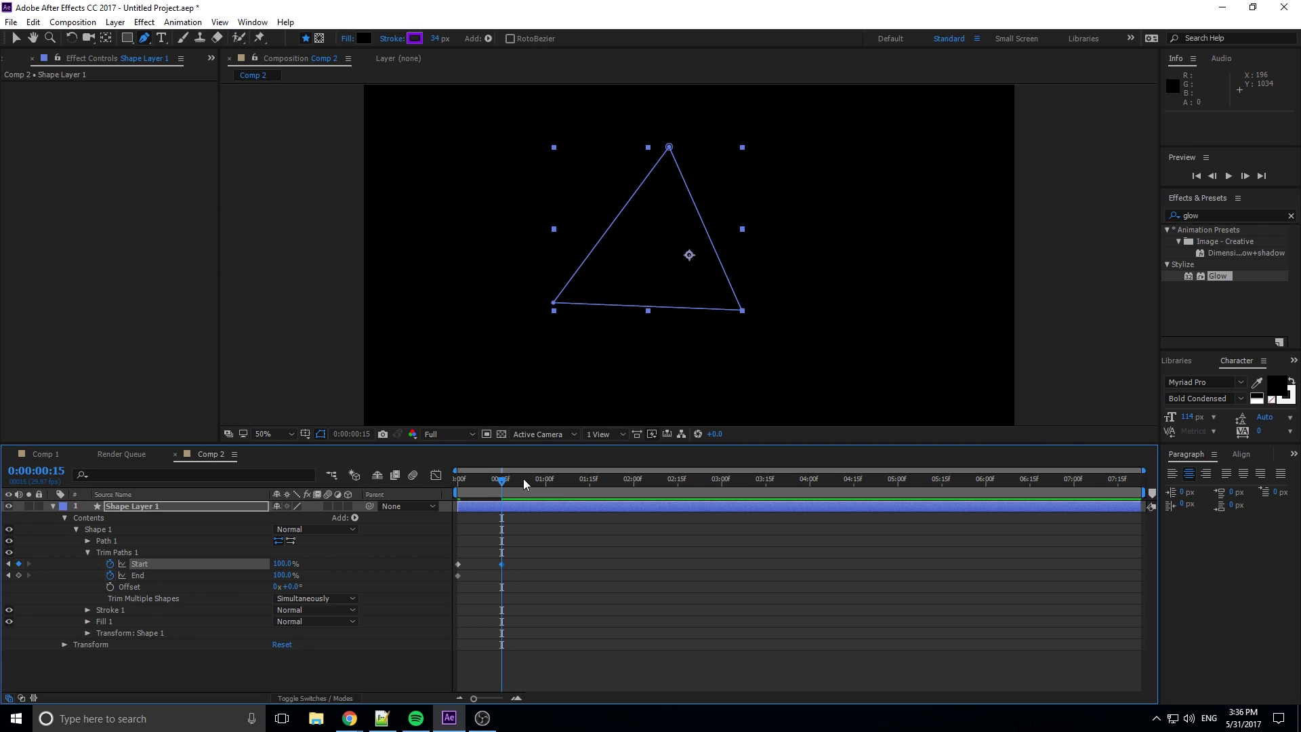
{"action": "left_click_drag", "start_coordinate": [536, 479], "coordinate": [546, 481]}
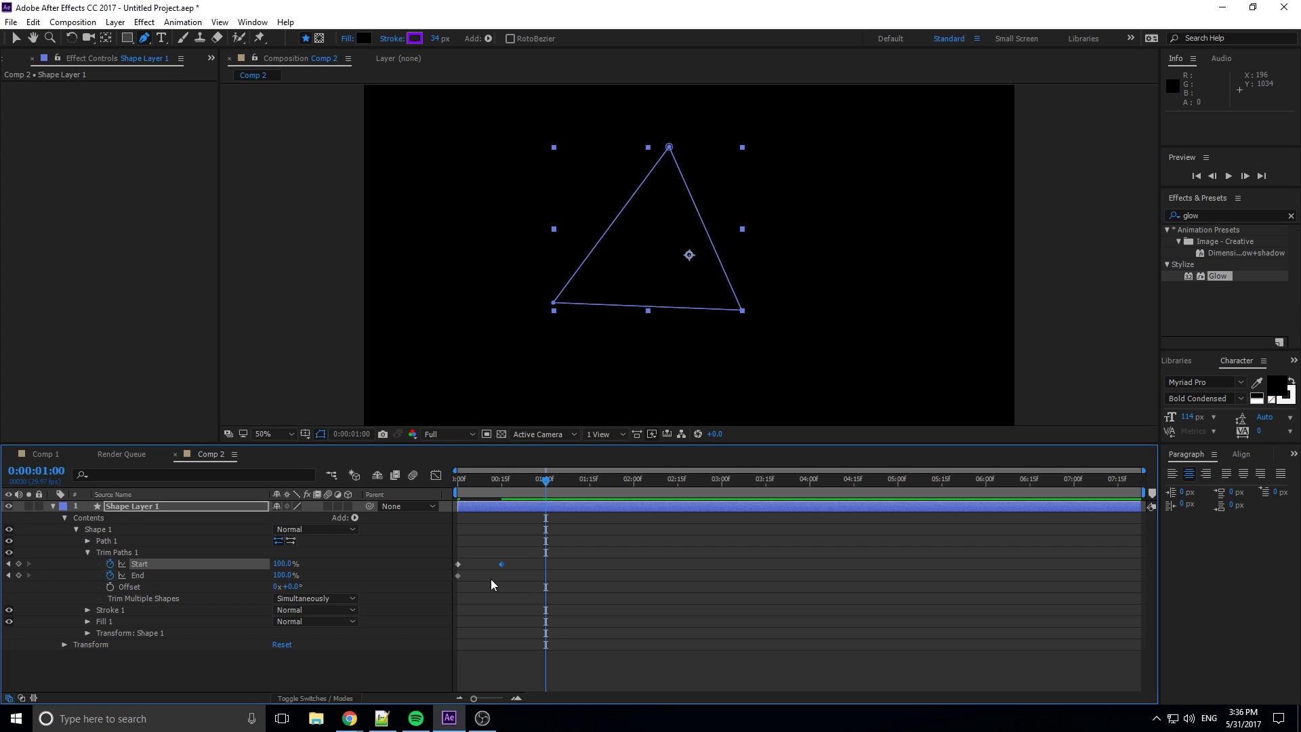
{"action": "left_click_drag", "start_coordinate": [287, 576], "coordinate": [195, 581]}
{"action": "left_click_drag", "start_coordinate": [482, 474], "coordinate": [440, 481]}
{"action": "key", "text": "space"}
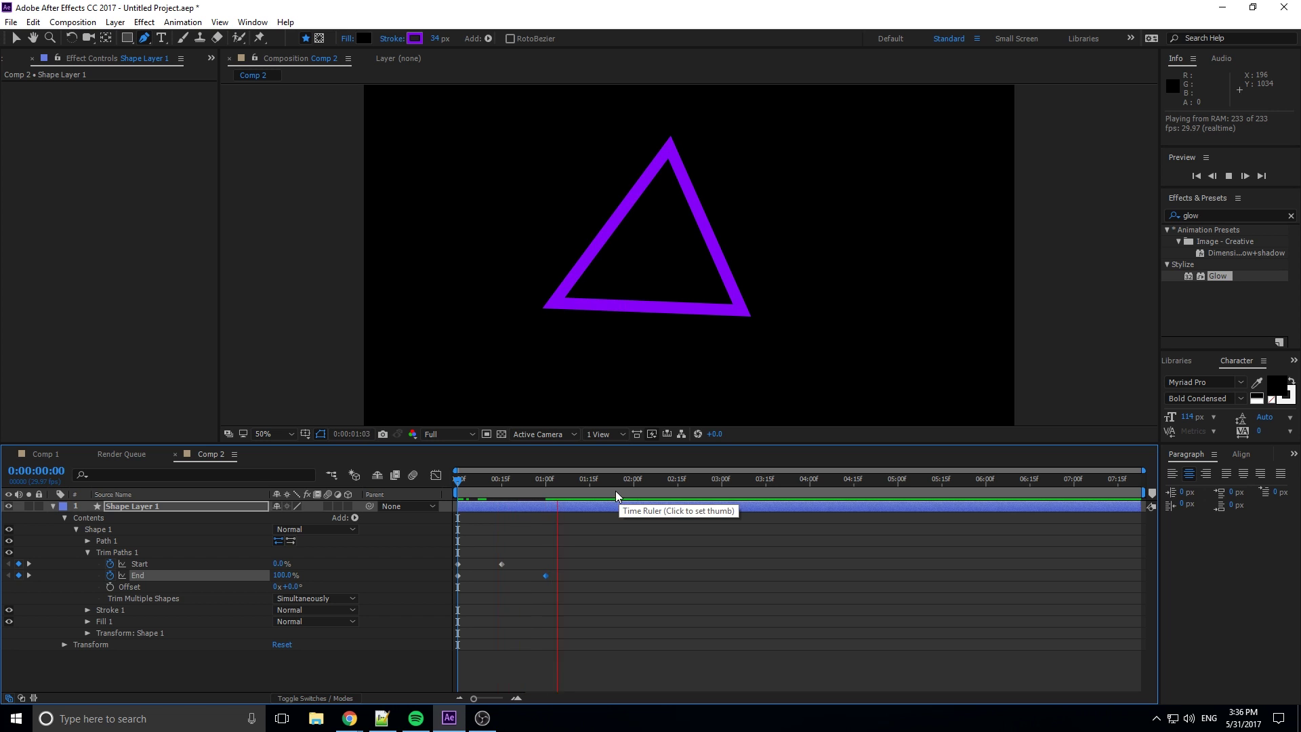
{"action": "left_click_drag", "start_coordinate": [567, 490], "coordinate": [488, 497]}
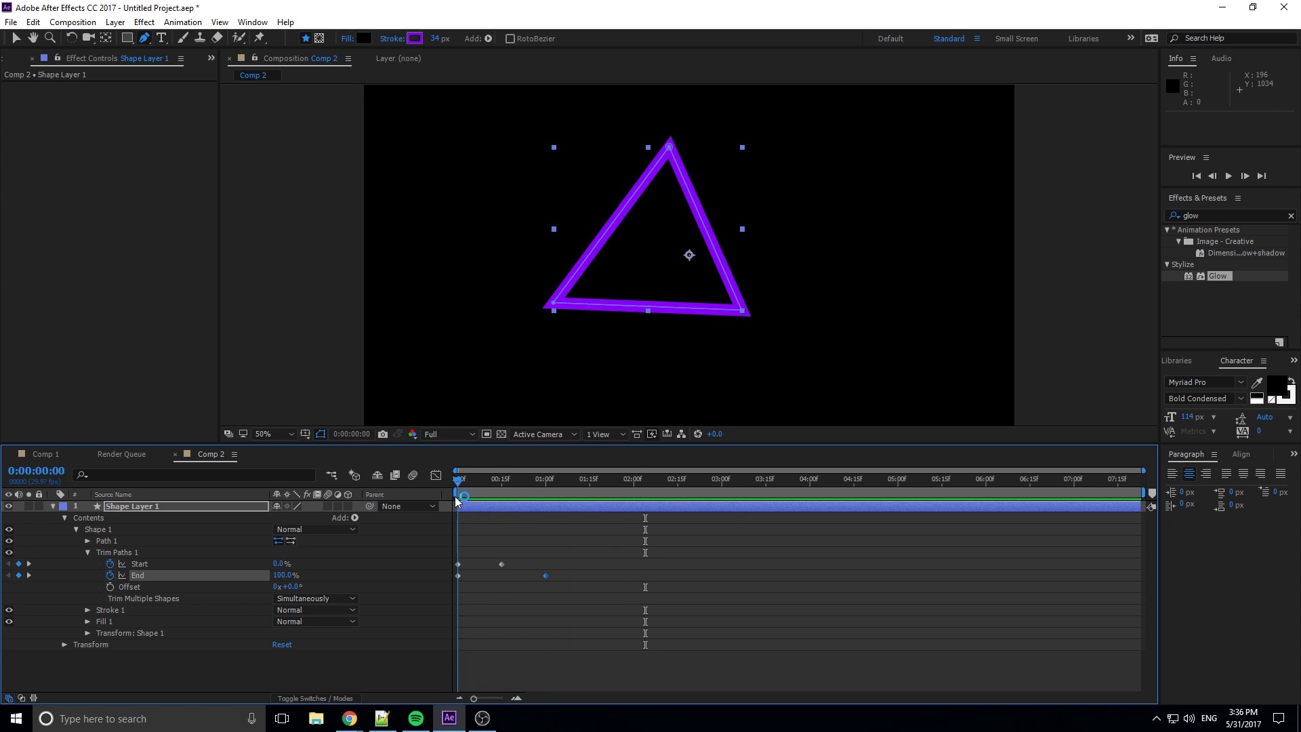
{"action": "mouse_move", "coordinate": [457, 502]}
{"action": "left_mouse_down"}
{"action": "mouse_move", "coordinate": [514, 492]}
{"action": "mouse_move", "coordinate": [448, 493]}
{"action": "left_mouse_up"}
{"action": "key", "text": "space"}
{"action": "key", "text": "space"}
{"action": "key", "text": "space"}
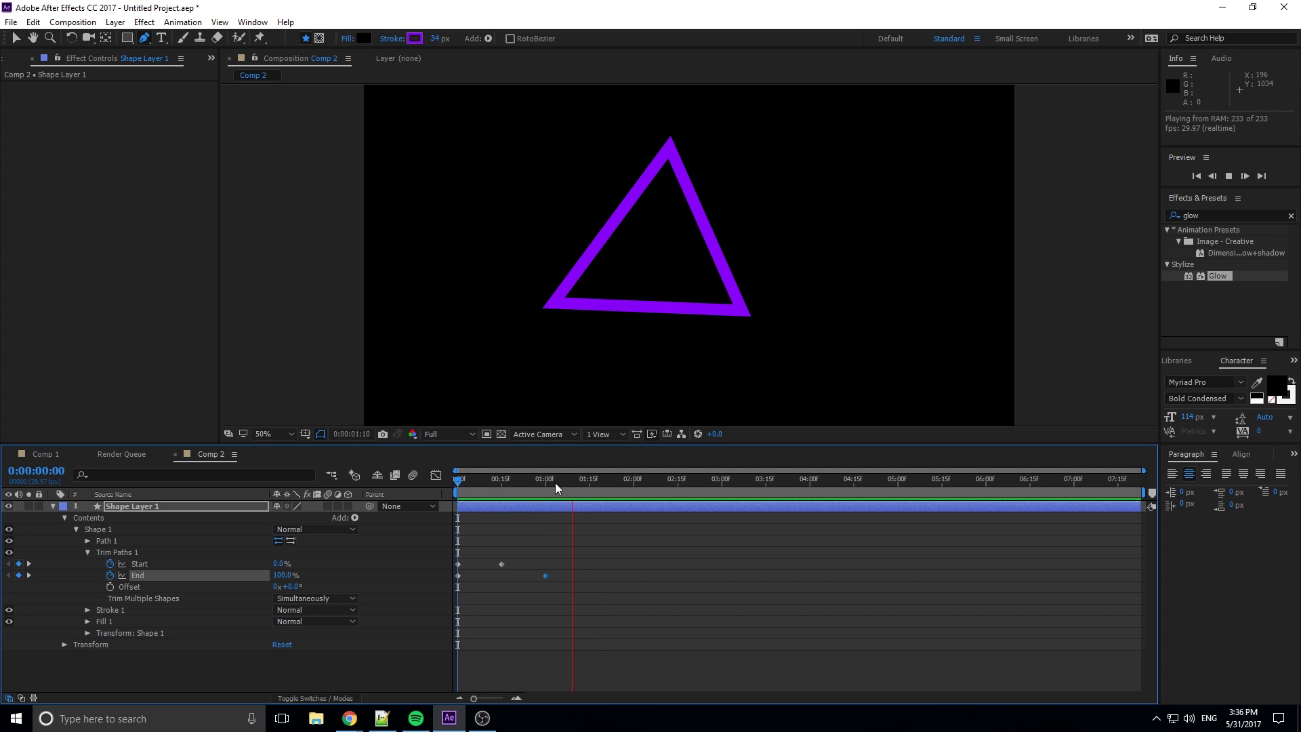
{"action": "left_click_drag", "start_coordinate": [555, 482], "coordinate": [503, 490]}
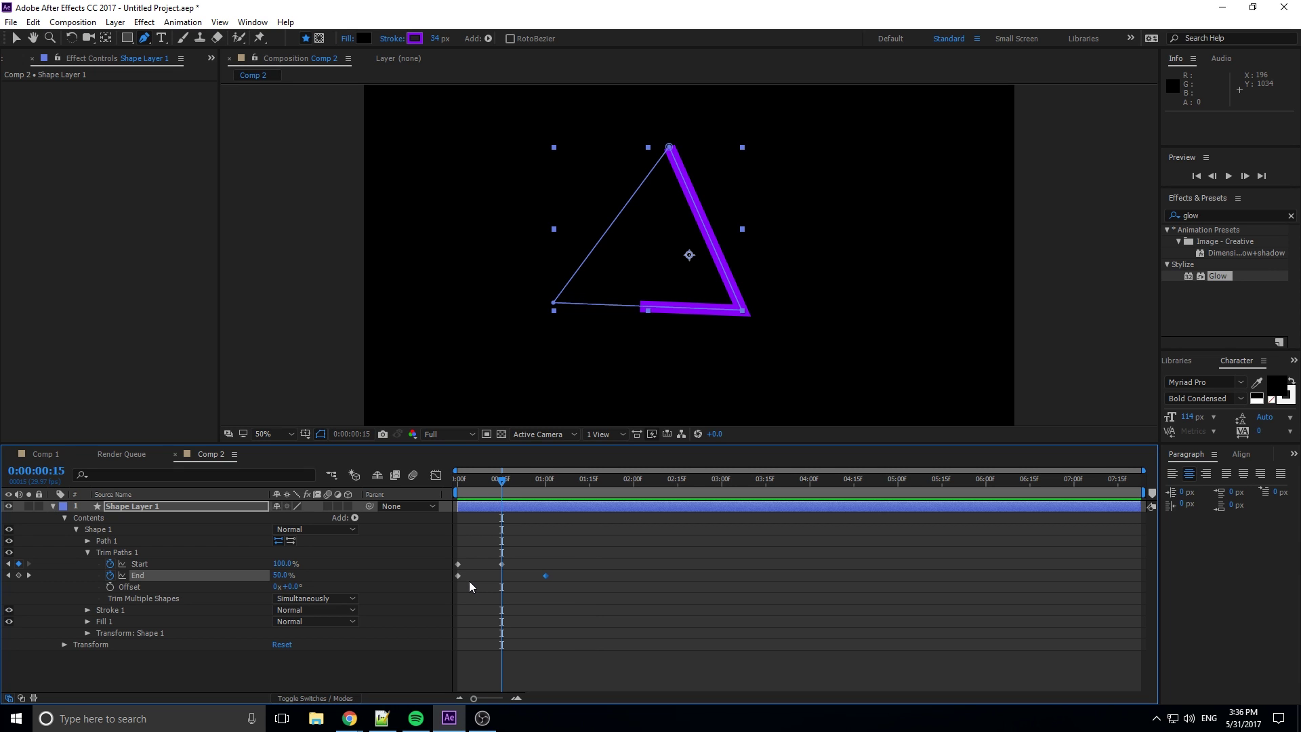
{"action": "left_click", "coordinate": [20, 577]}
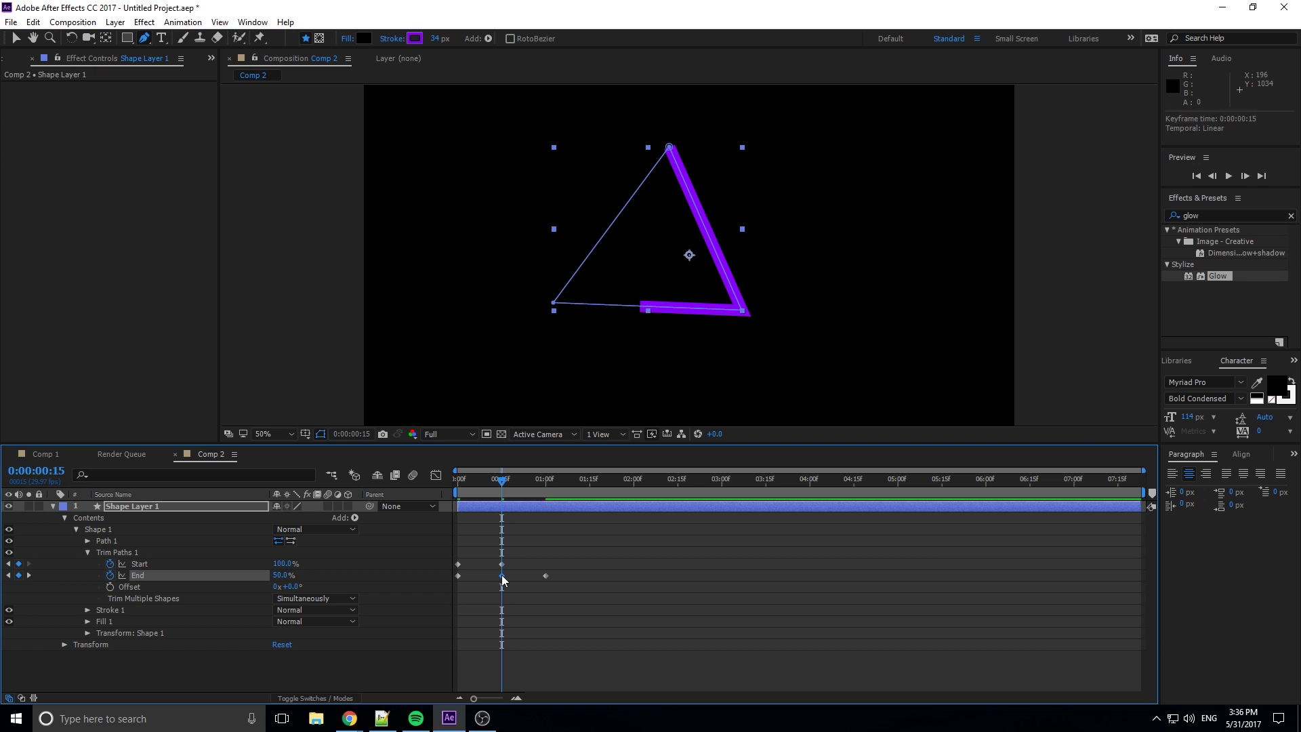
{"action": "key", "text": "Delete"}
{"action": "left_click_drag", "start_coordinate": [457, 576], "coordinate": [501, 576]}
{"action": "key", "text": "space"}
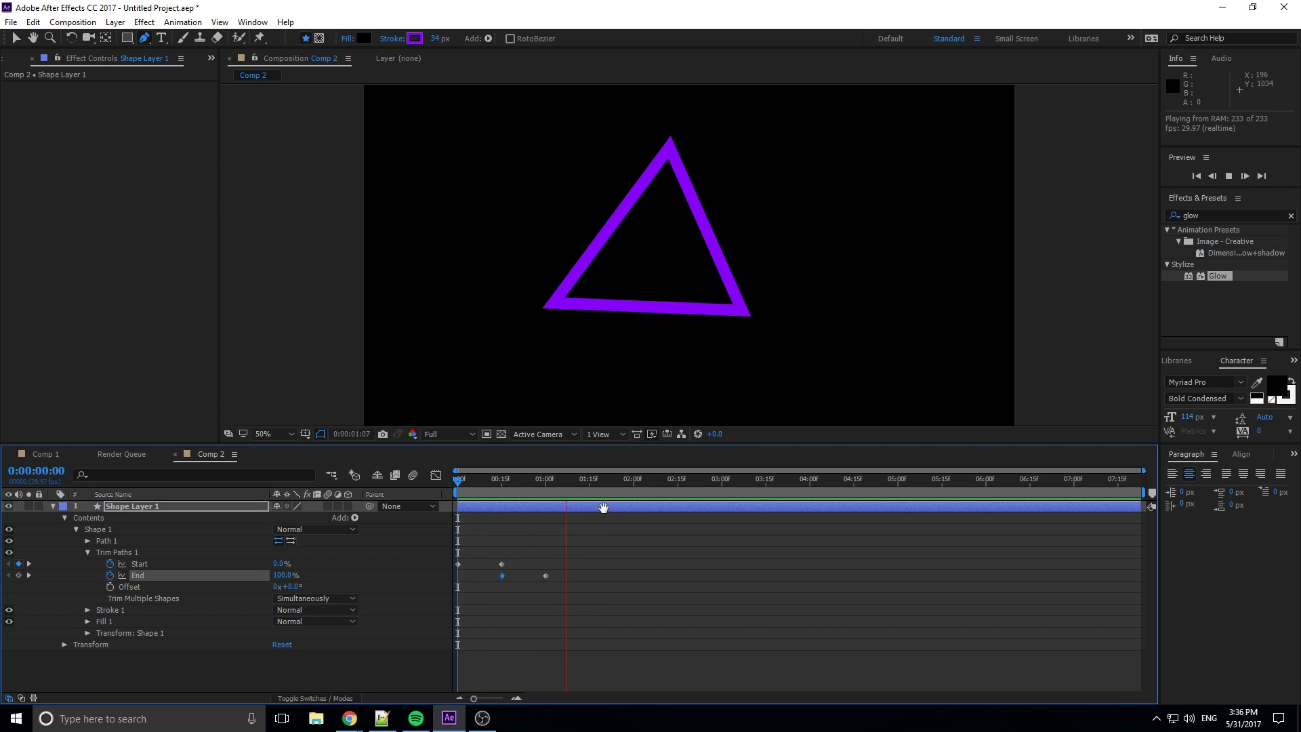
{"action": "key", "text": "space"}
{"action": "mouse_move", "coordinate": [539, 500]}
{"action": "left_mouse_down"}
{"action": "mouse_move", "coordinate": [477, 493]}
{"action": "mouse_move", "coordinate": [503, 495]}
{"action": "left_mouse_up"}
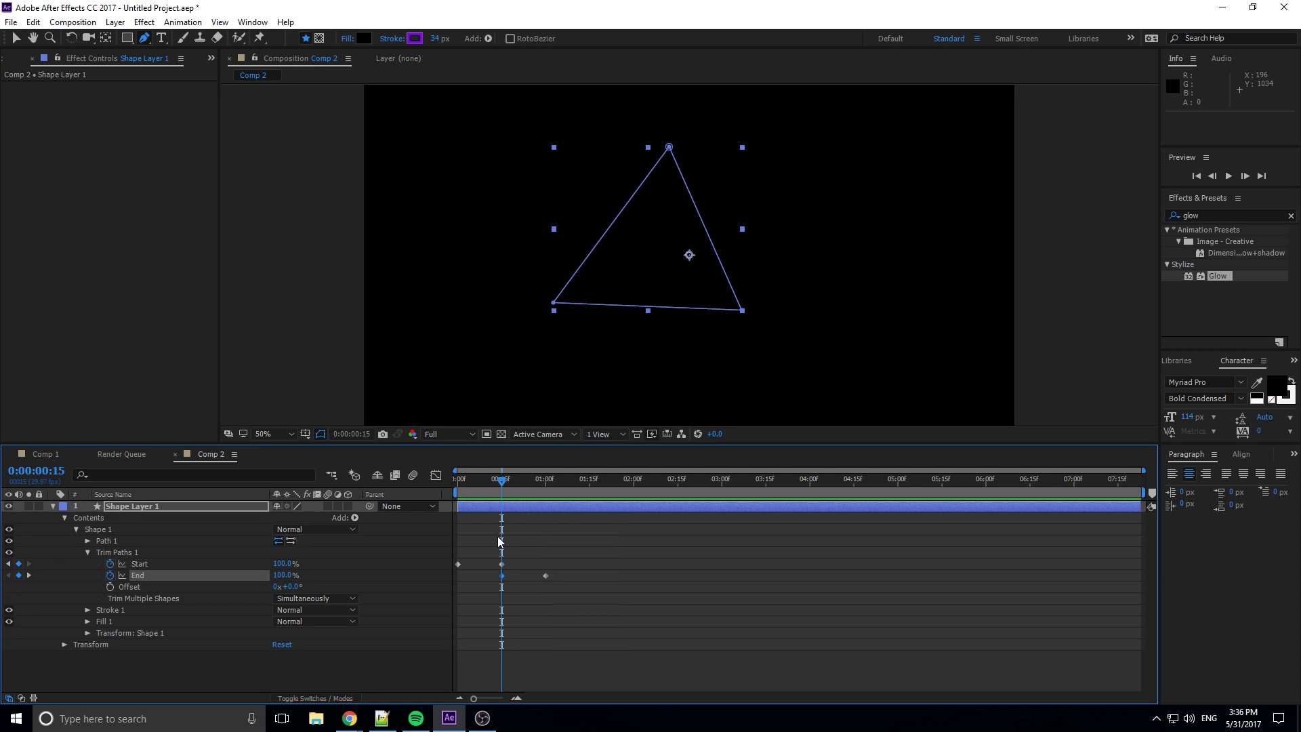
{"action": "key", "text": "ctrl+z"}
{"action": "left_click_drag", "start_coordinate": [504, 489], "coordinate": [443, 493]}
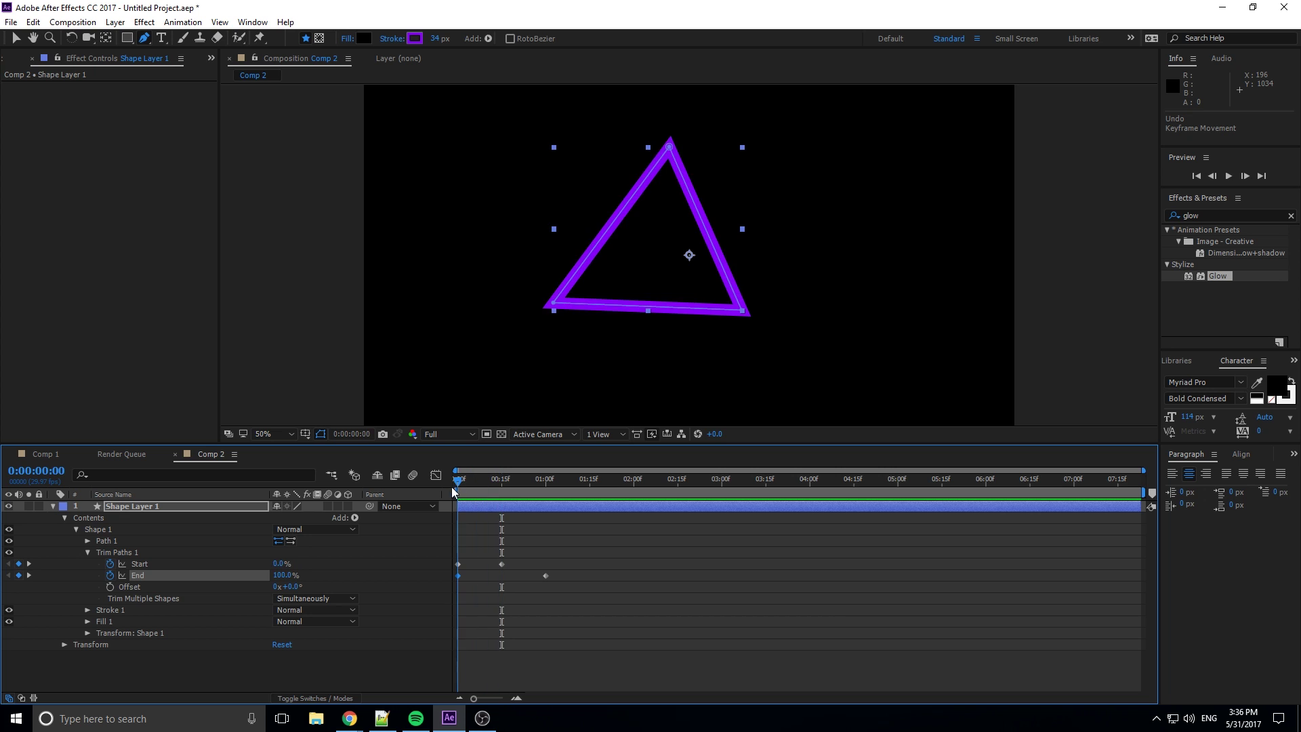
{"action": "key", "text": "space"}
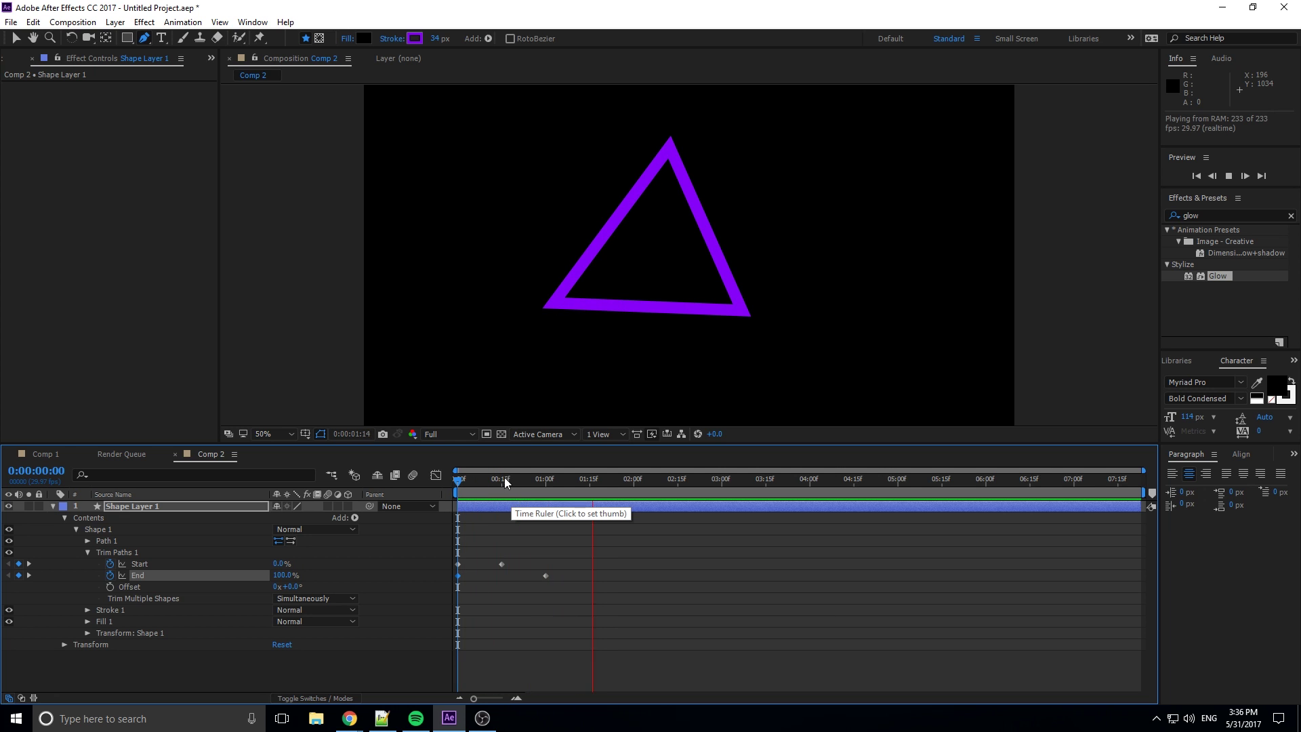
{"action": "key", "text": "space"}
{"action": "mouse_move", "coordinate": [513, 490]}
{"action": "left_mouse_down"}
{"action": "mouse_move", "coordinate": [449, 496]}
{"action": "mouse_move", "coordinate": [521, 497]}
{"action": "left_mouse_up"}
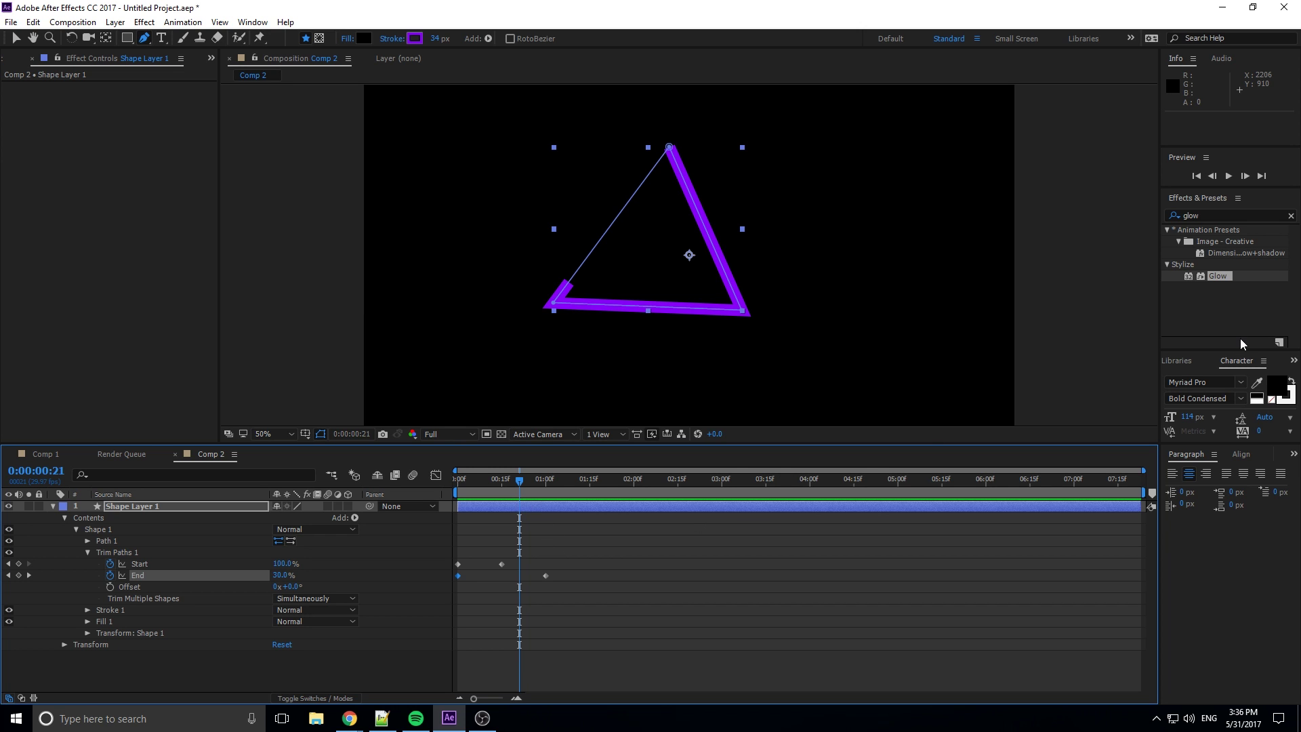
{"action": "left_click_drag", "start_coordinate": [1237, 275], "coordinate": [131, 415]}
Move the triangle layer back to the composition centre and add a second Glow effect.
{"action": "key", "text": "v"}
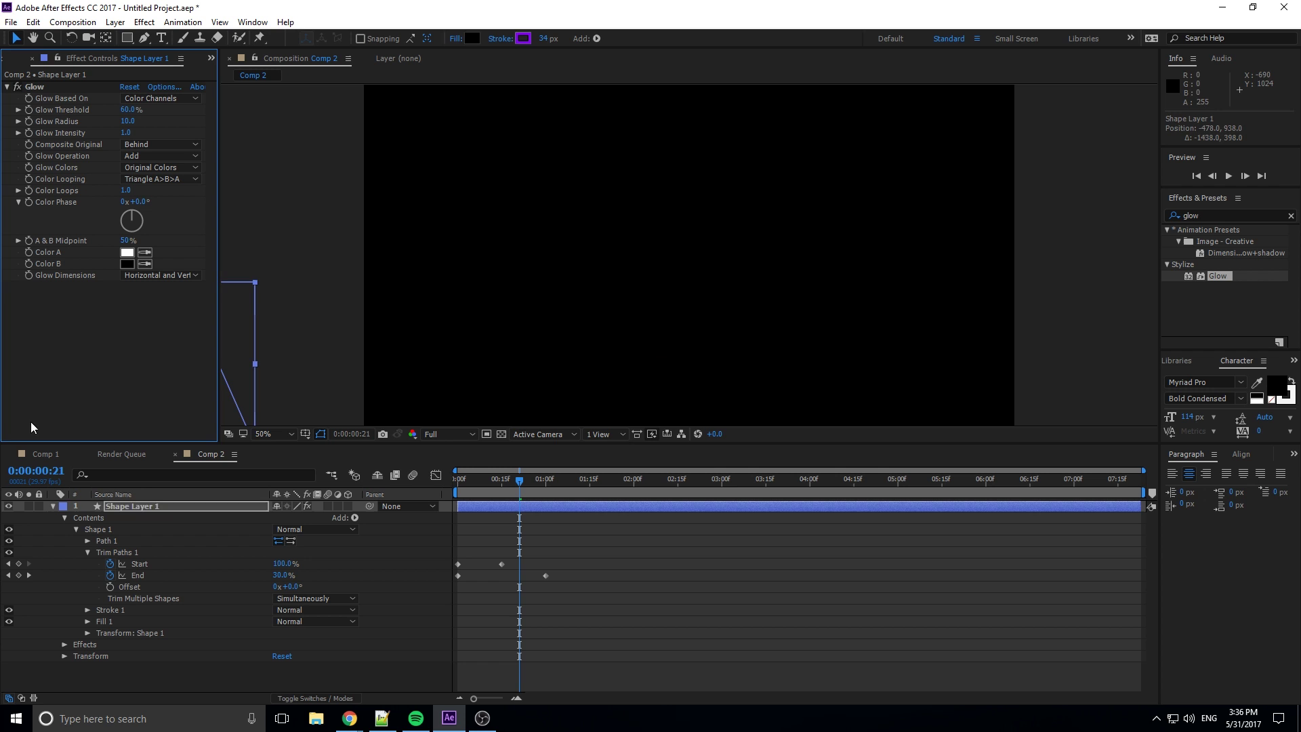
{"action": "left_click", "coordinate": [398, 374]}
{"action": "mouse_move", "coordinate": [245, 354]}
{"action": "left_mouse_down"}
{"action": "mouse_move", "coordinate": [474, 345]}
{"action": "mouse_move", "coordinate": [554, 279]}
{"action": "mouse_move", "coordinate": [713, 233]}
{"action": "left_mouse_up"}
{"action": "left_click", "coordinate": [689, 290]}
{"action": "left_click_drag", "start_coordinate": [1233, 275], "coordinate": [119, 304]}
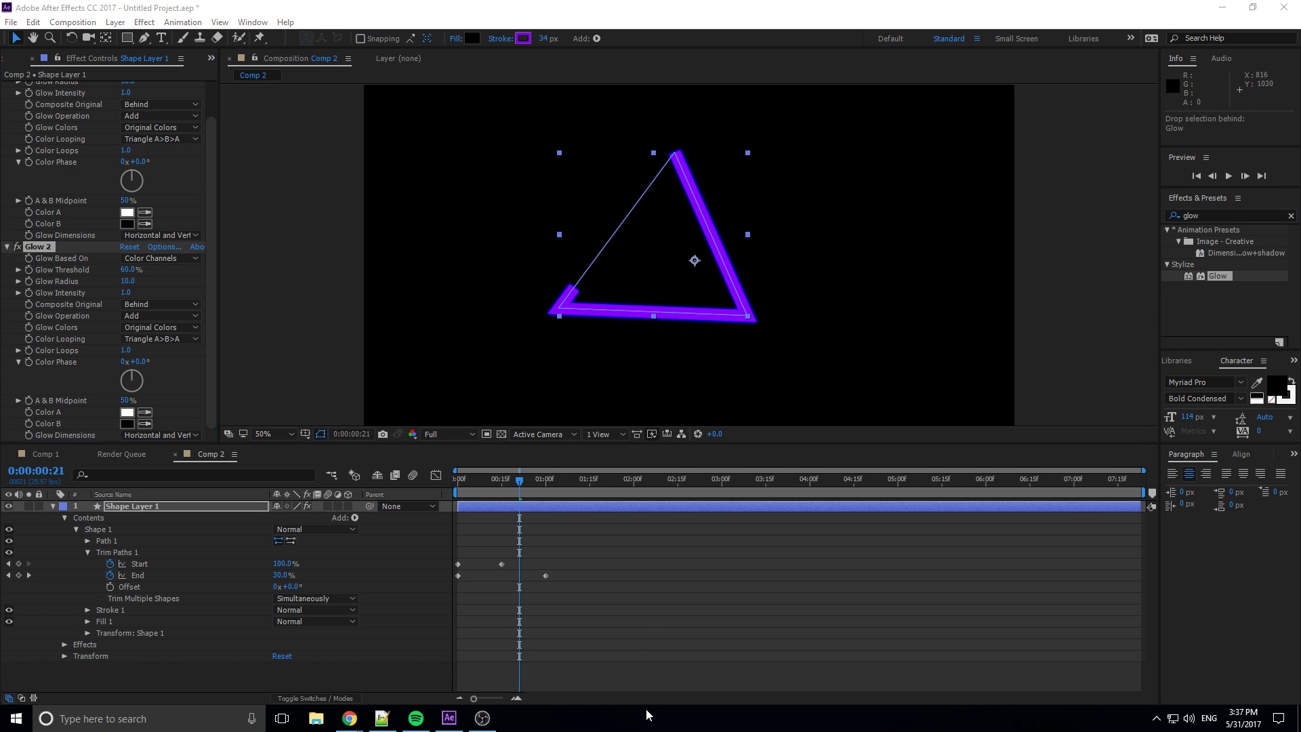
Select the Start and End keyframes and briefly visit Comp 1 before returning to Comp 2.
{"action": "left_click", "coordinate": [623, 599]}
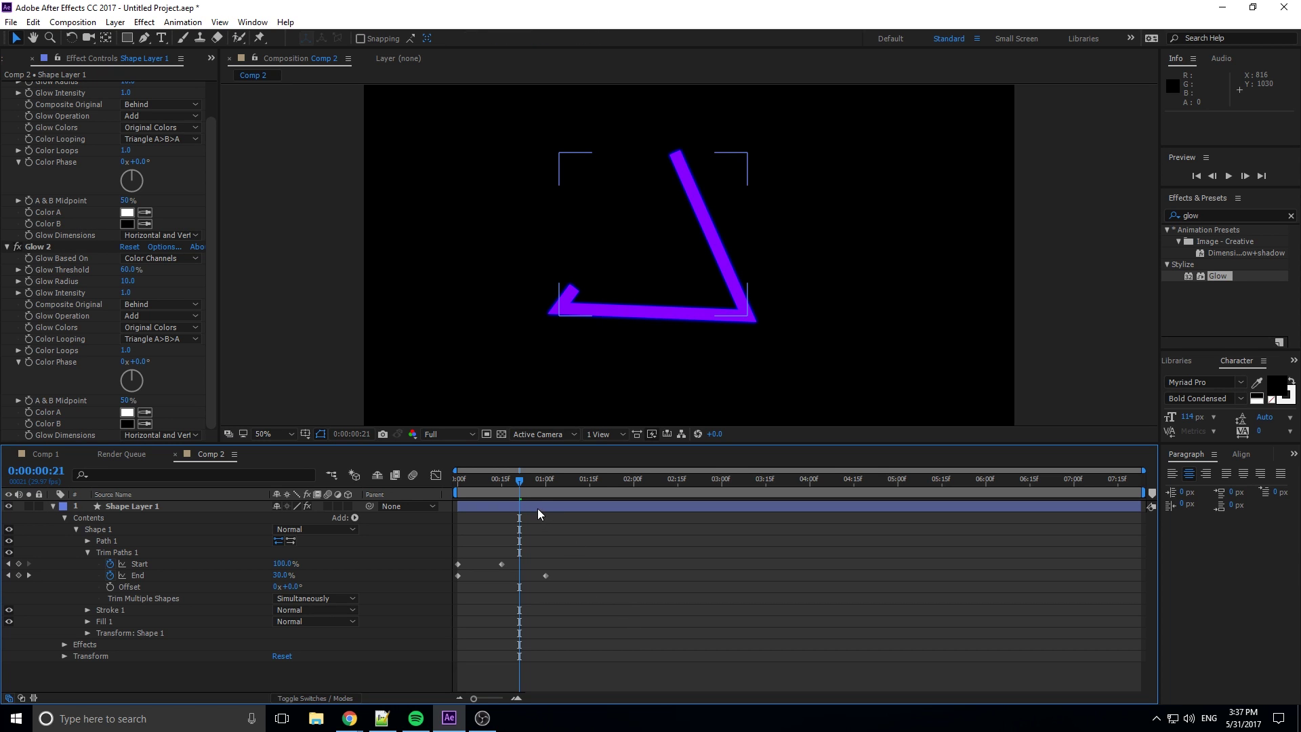
{"action": "left_click_drag", "start_coordinate": [581, 555], "coordinate": [438, 586]}
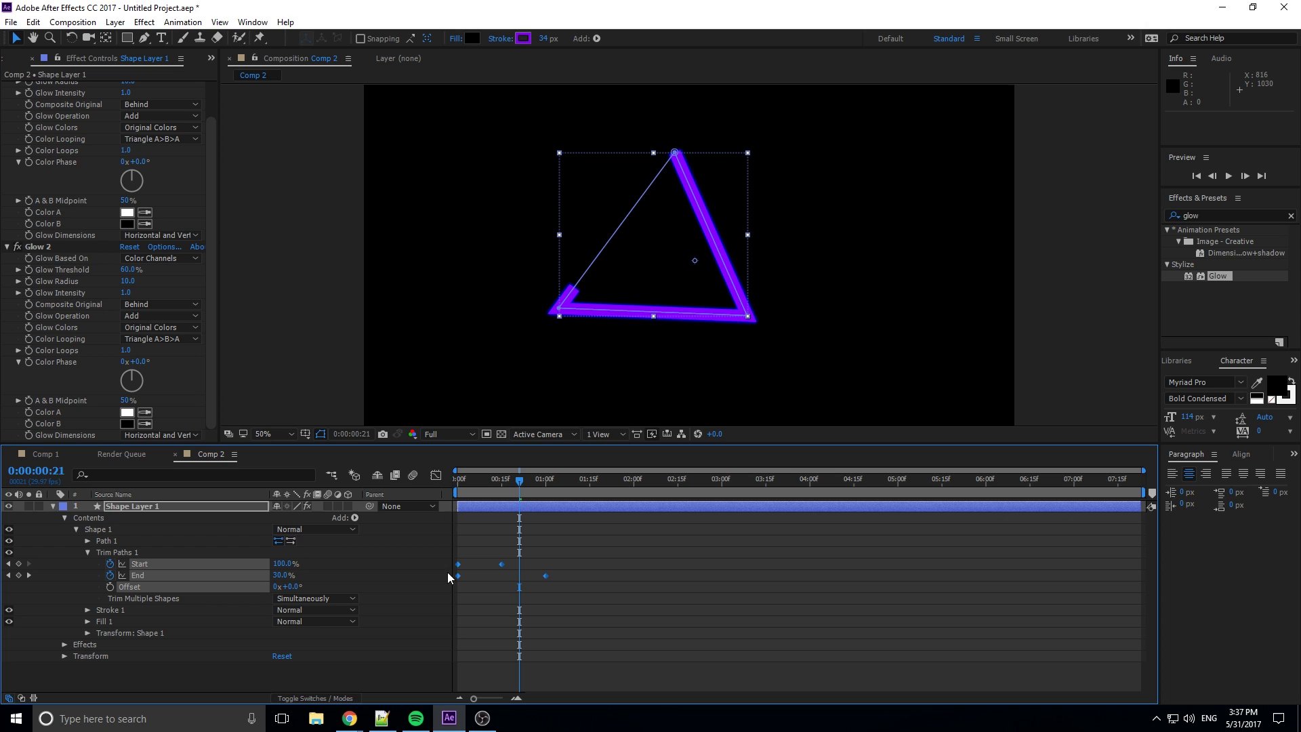
{"action": "left_click", "coordinate": [436, 476]}
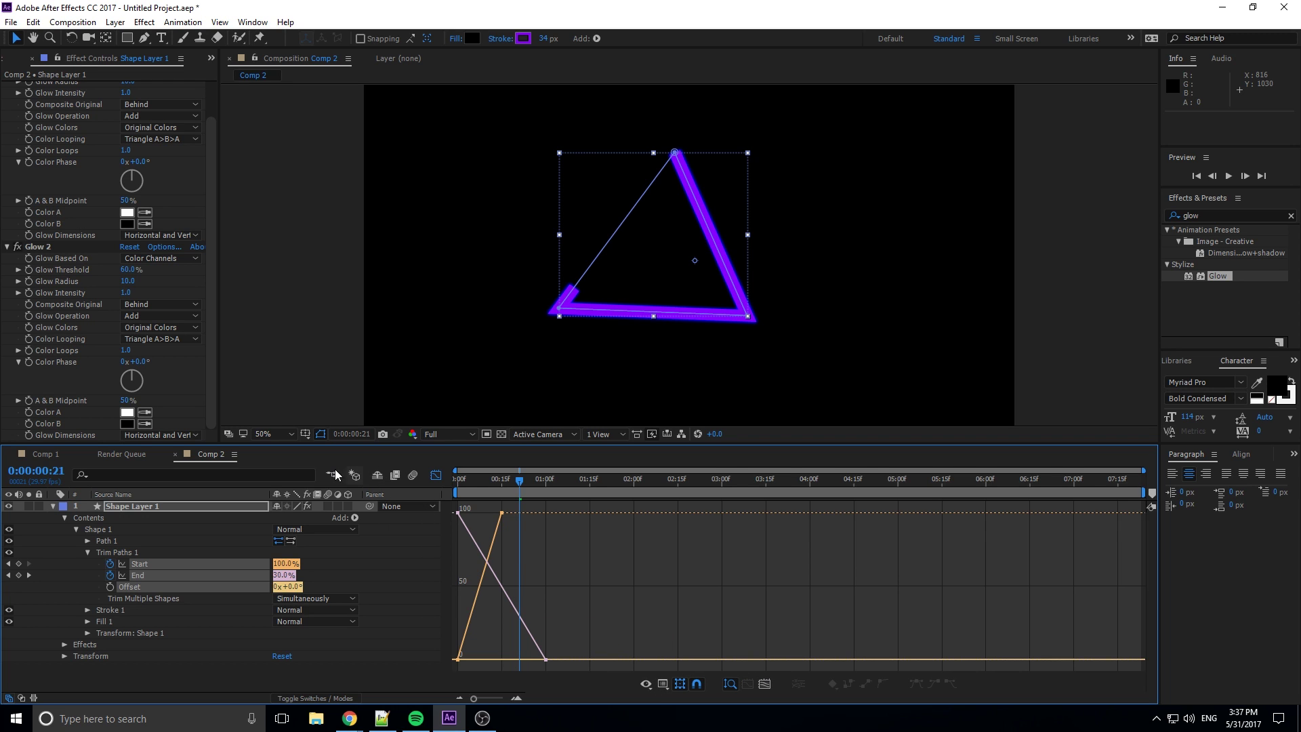
{"action": "left_click", "coordinate": [46, 454]}
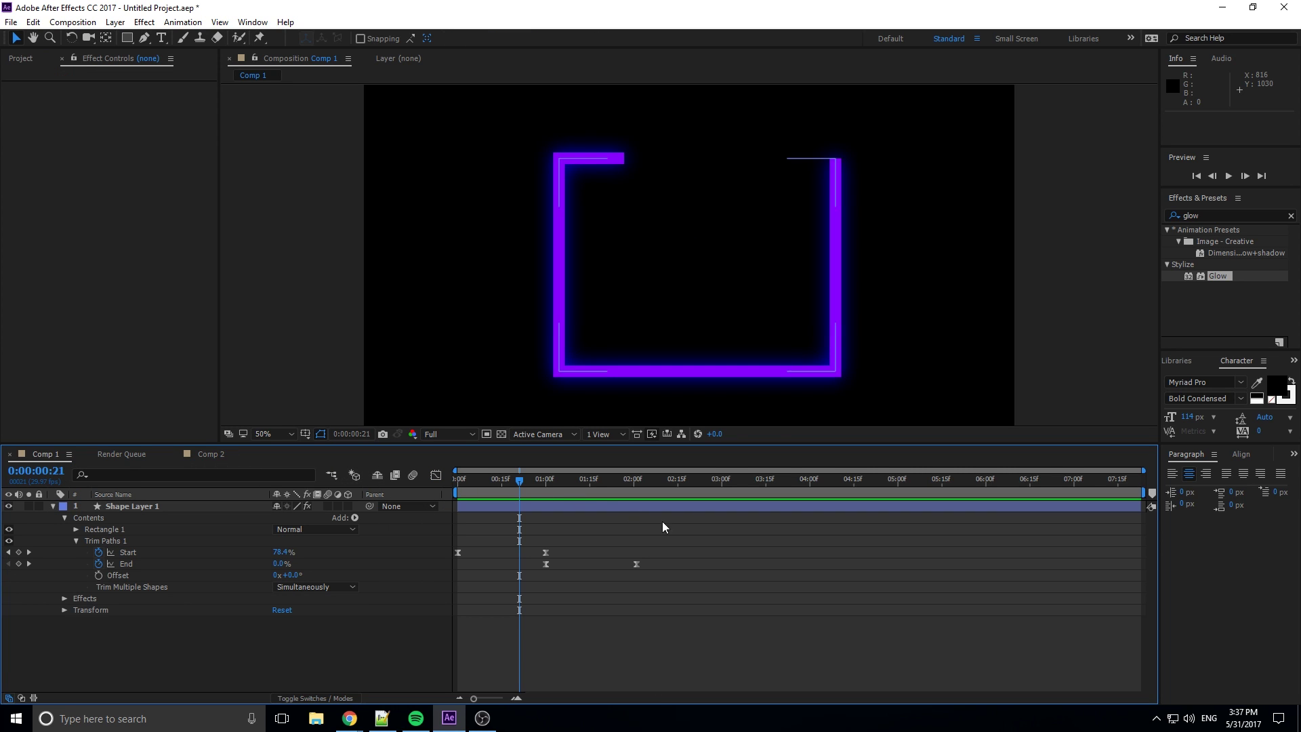
{"action": "left_click_drag", "start_coordinate": [631, 530], "coordinate": [630, 531]}
{"action": "left_click", "coordinate": [211, 454]}
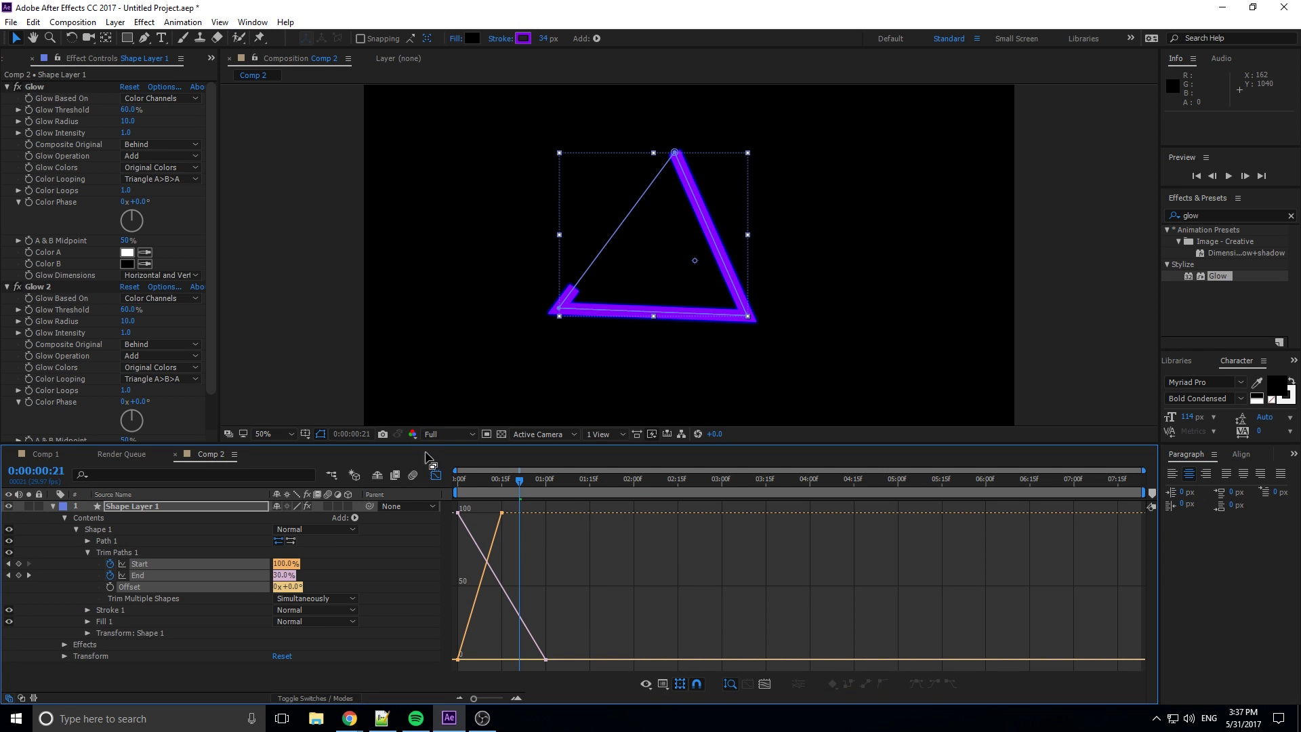
{"action": "left_click", "coordinate": [436, 475]}
Apply Easy Ease (F9) to all four Trim Paths keyframes, preview, and show the Graph Editor.
{"action": "left_click_drag", "start_coordinate": [574, 567], "coordinate": [425, 583]}
{"action": "key", "text": "F9"}
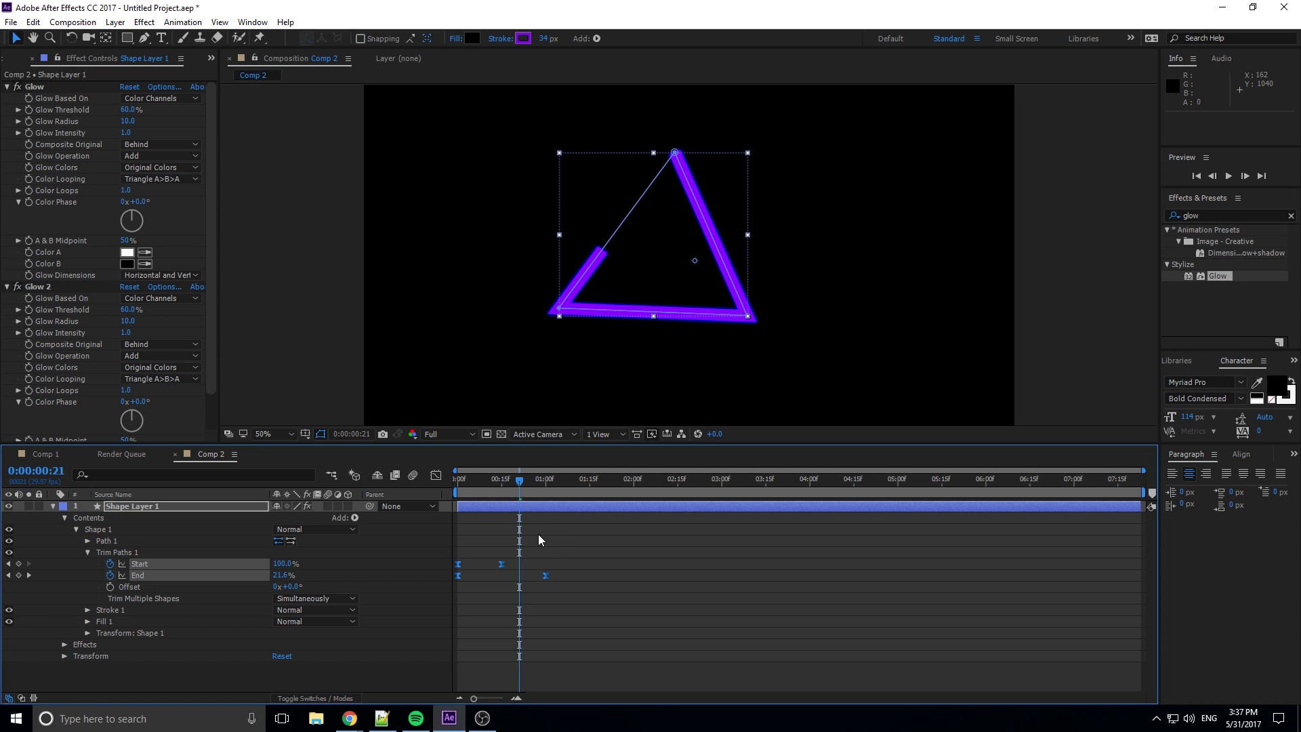
{"action": "left_click_drag", "start_coordinate": [520, 481], "coordinate": [458, 483]}
{"action": "left_click", "coordinate": [583, 522]}
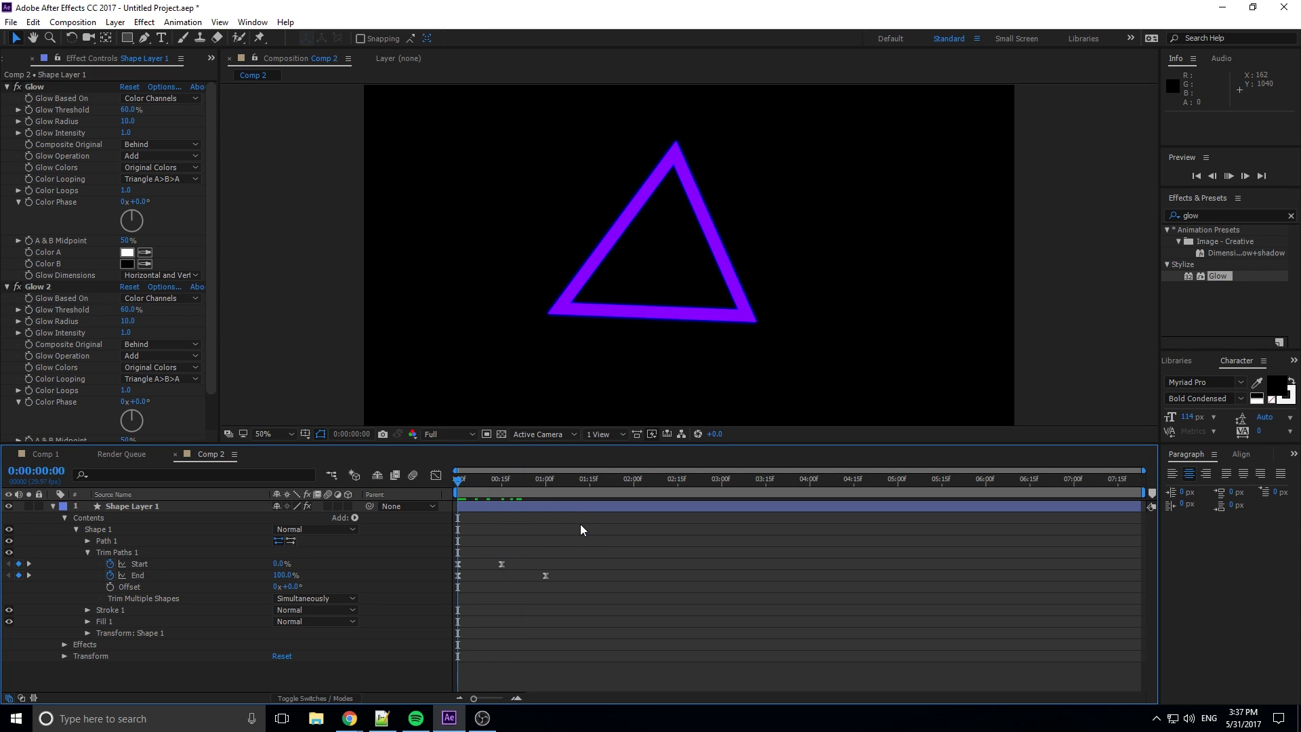
{"action": "key", "text": "space"}
{"action": "key", "text": "space"}
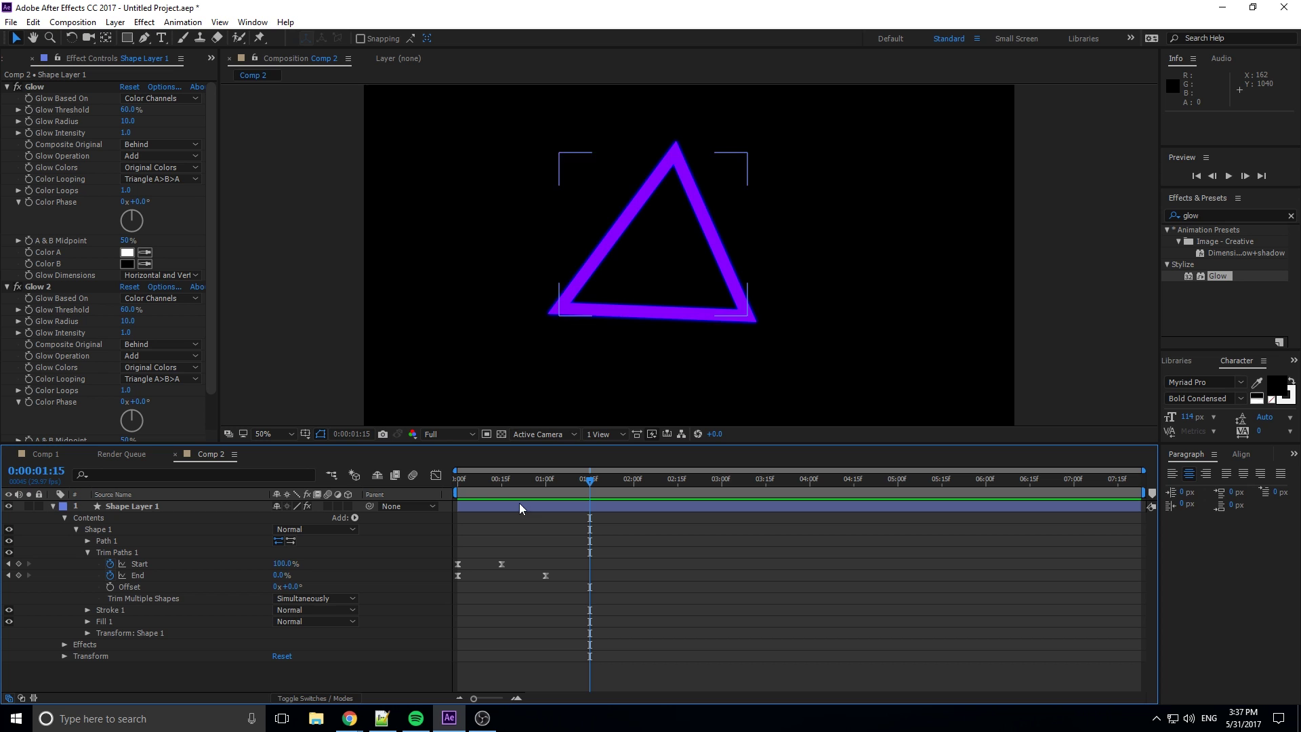
{"action": "key", "text": "space"}
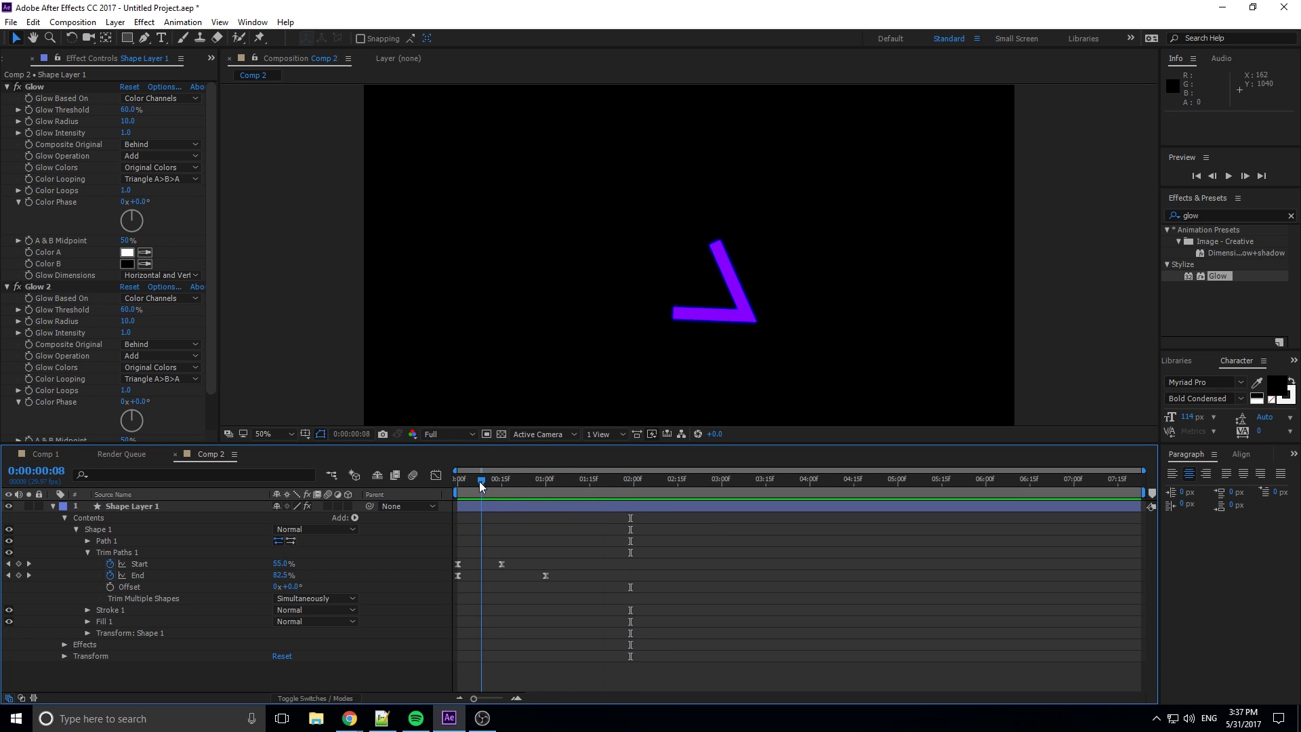
{"action": "key", "text": "space"}
{"action": "mouse_move", "coordinate": [481, 485]}
{"action": "left_mouse_down"}
{"action": "mouse_move", "coordinate": [517, 482]}
{"action": "mouse_move", "coordinate": [425, 496]}
{"action": "left_mouse_up"}
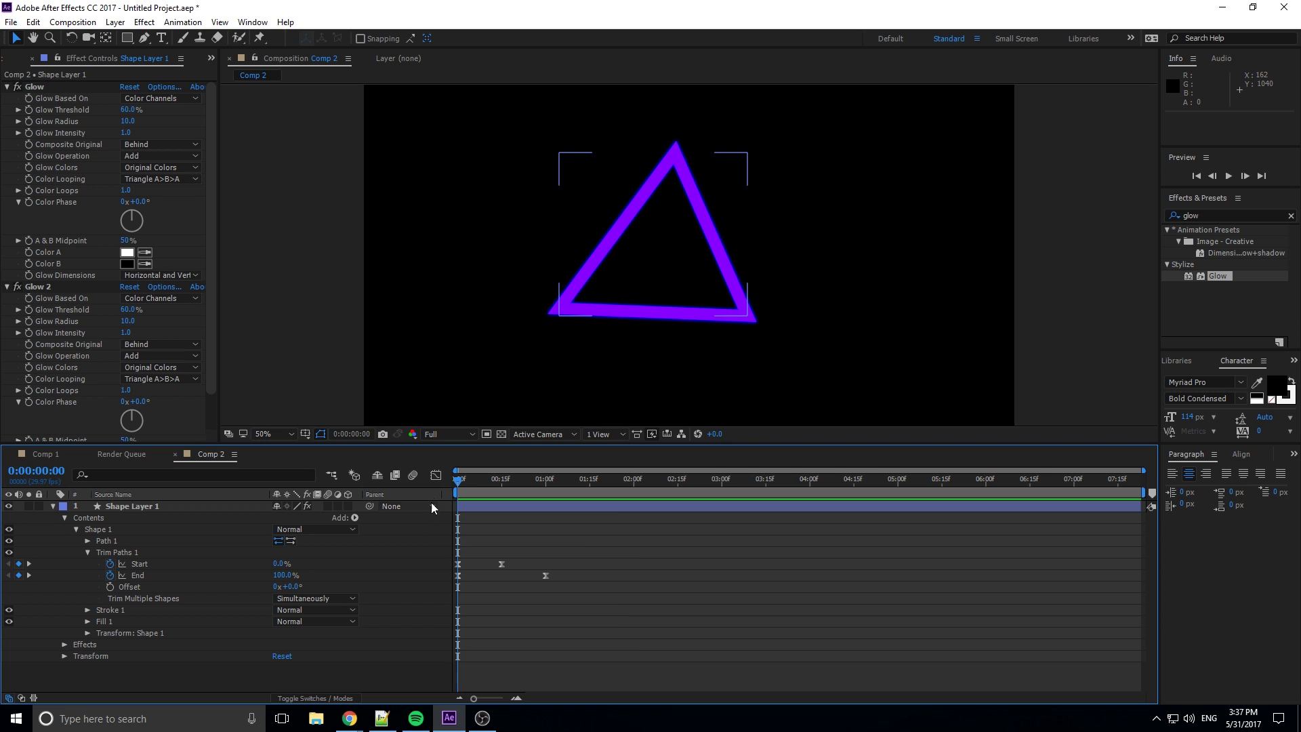
{"action": "left_click", "coordinate": [435, 473]}
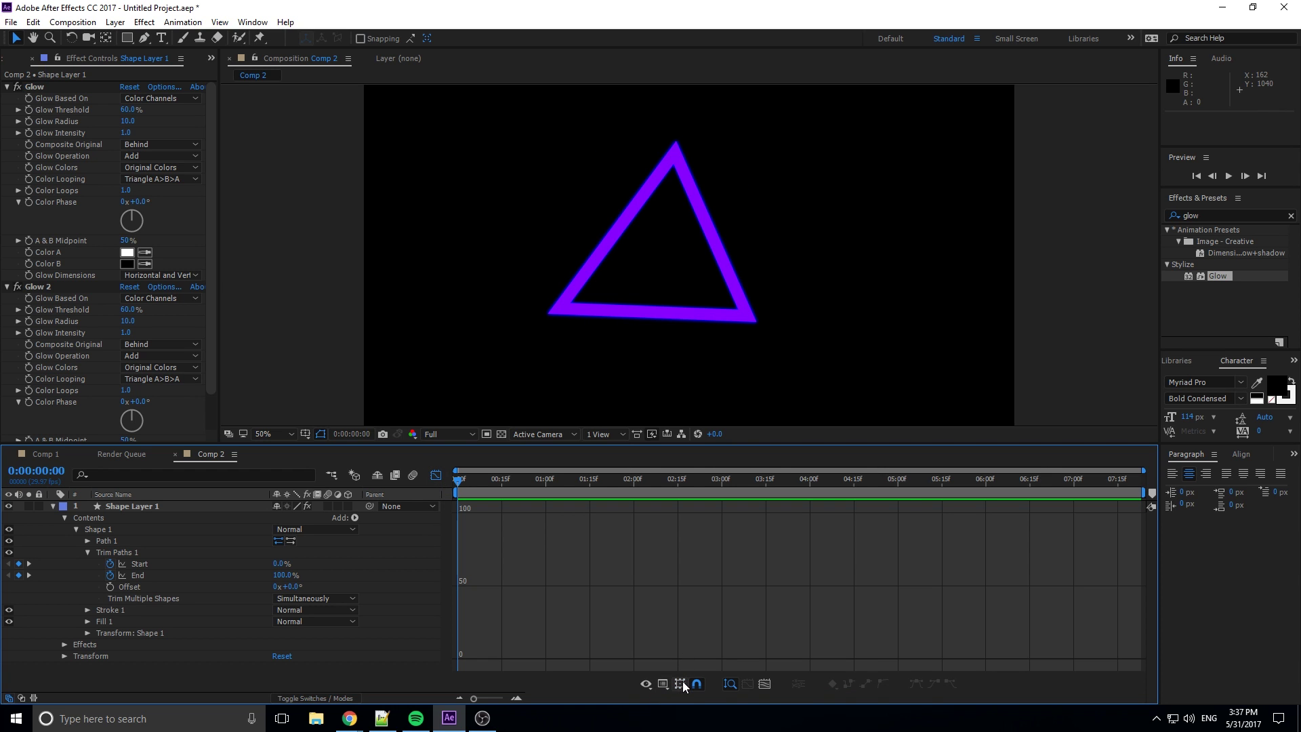
Select the triangle shape layer and play back its draw-on animation.
{"action": "left_click", "coordinate": [660, 685]}
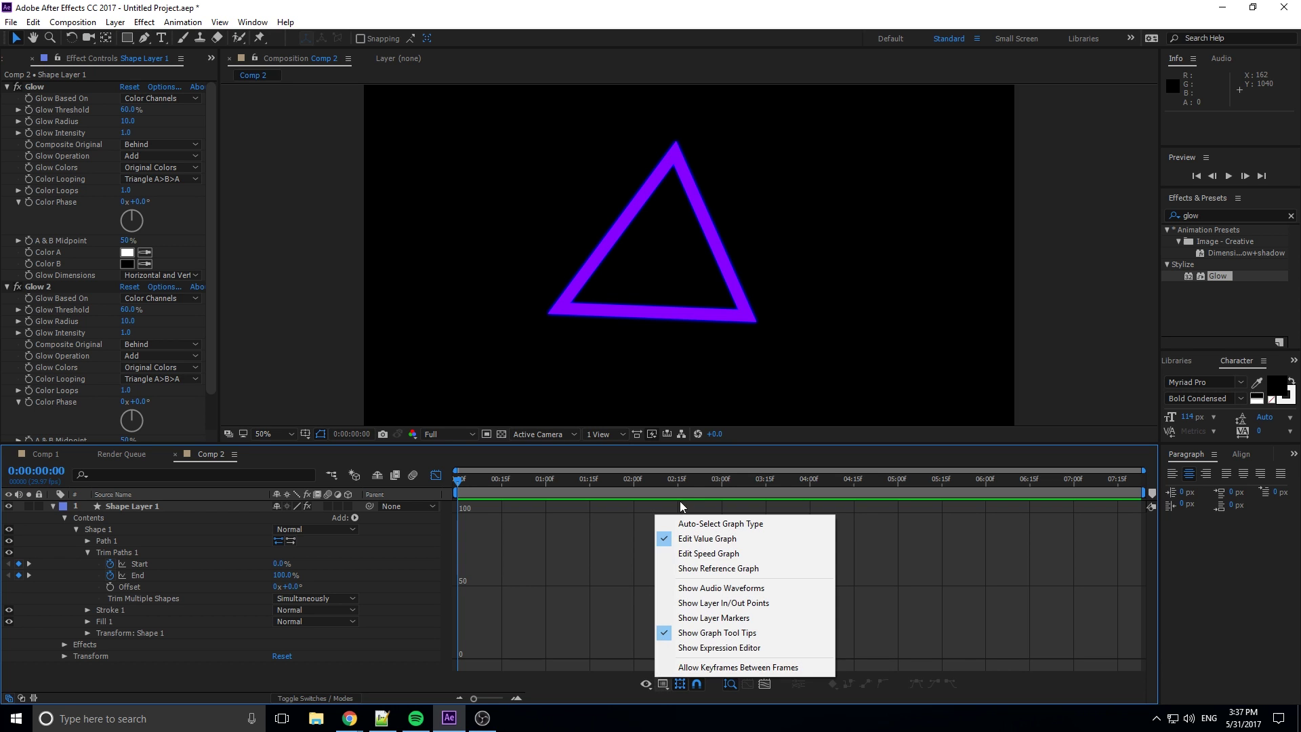
{"action": "left_click", "coordinate": [697, 554]}
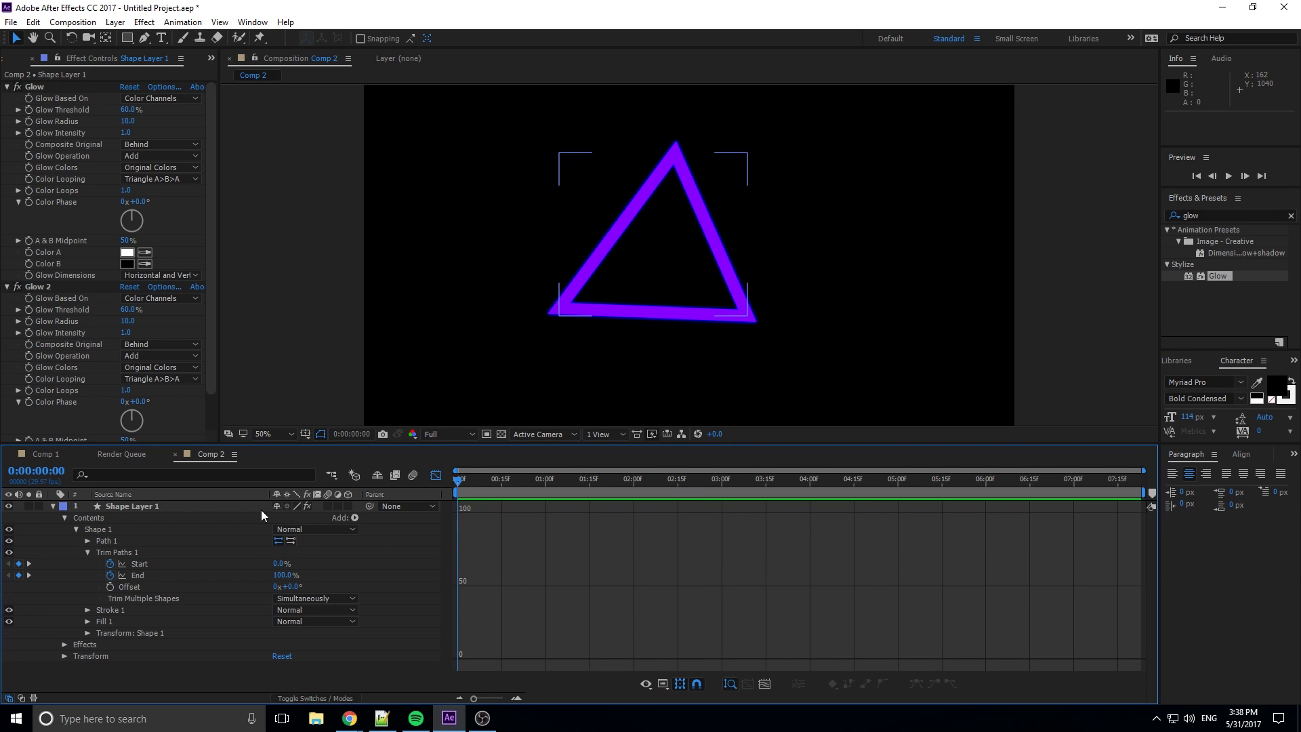
{"action": "left_click", "coordinate": [197, 506]}
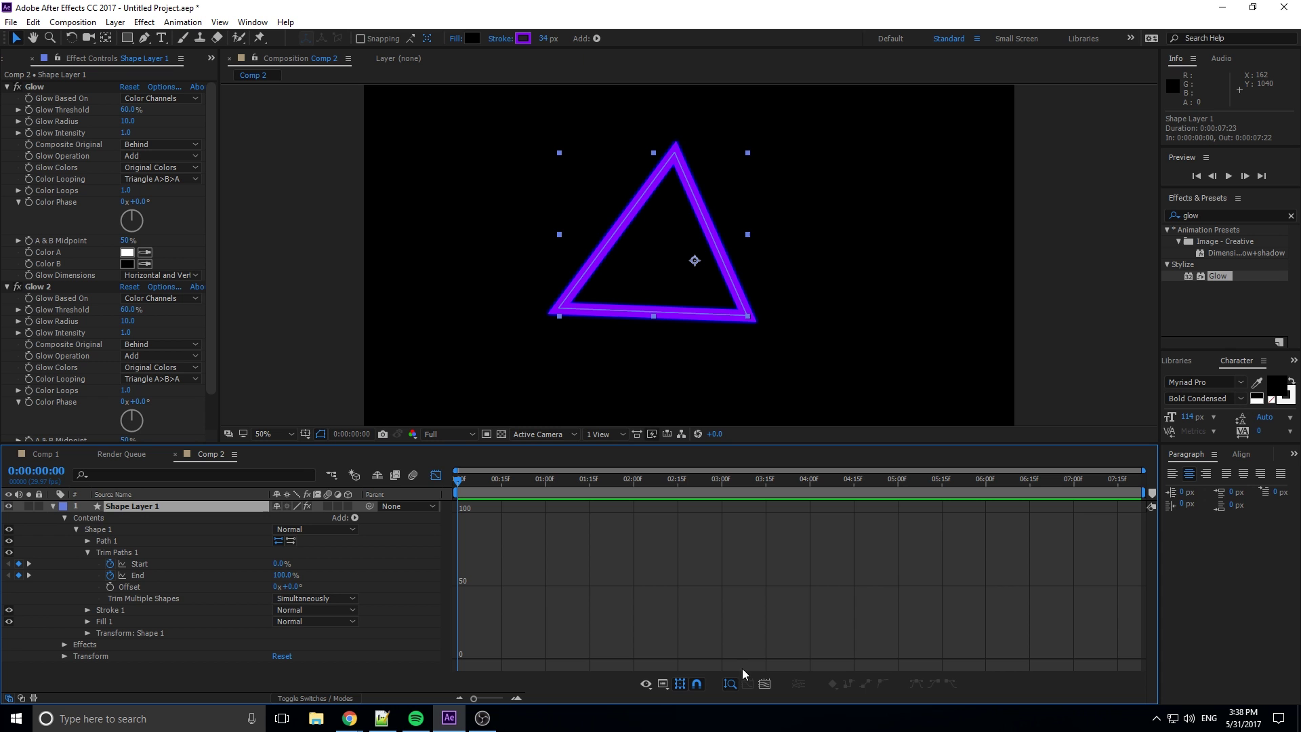
{"action": "left_click_drag", "start_coordinate": [657, 499], "coordinate": [437, 476]}
{"action": "key", "text": "space"}
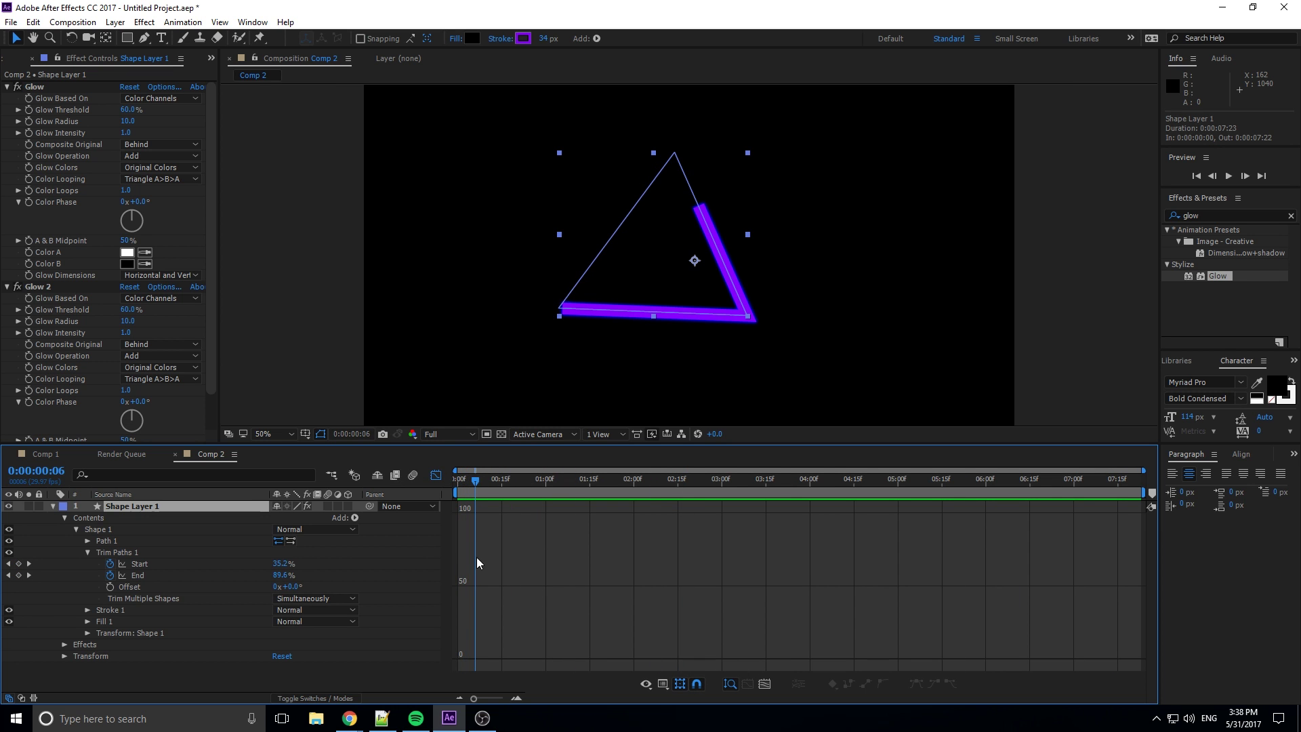
{"action": "key", "text": "super"}
Display the Start and End curves together and switch the graph to speed curves.
{"action": "left_click", "coordinate": [152, 562]}
{"action": "left_click", "coordinate": [148, 576]}
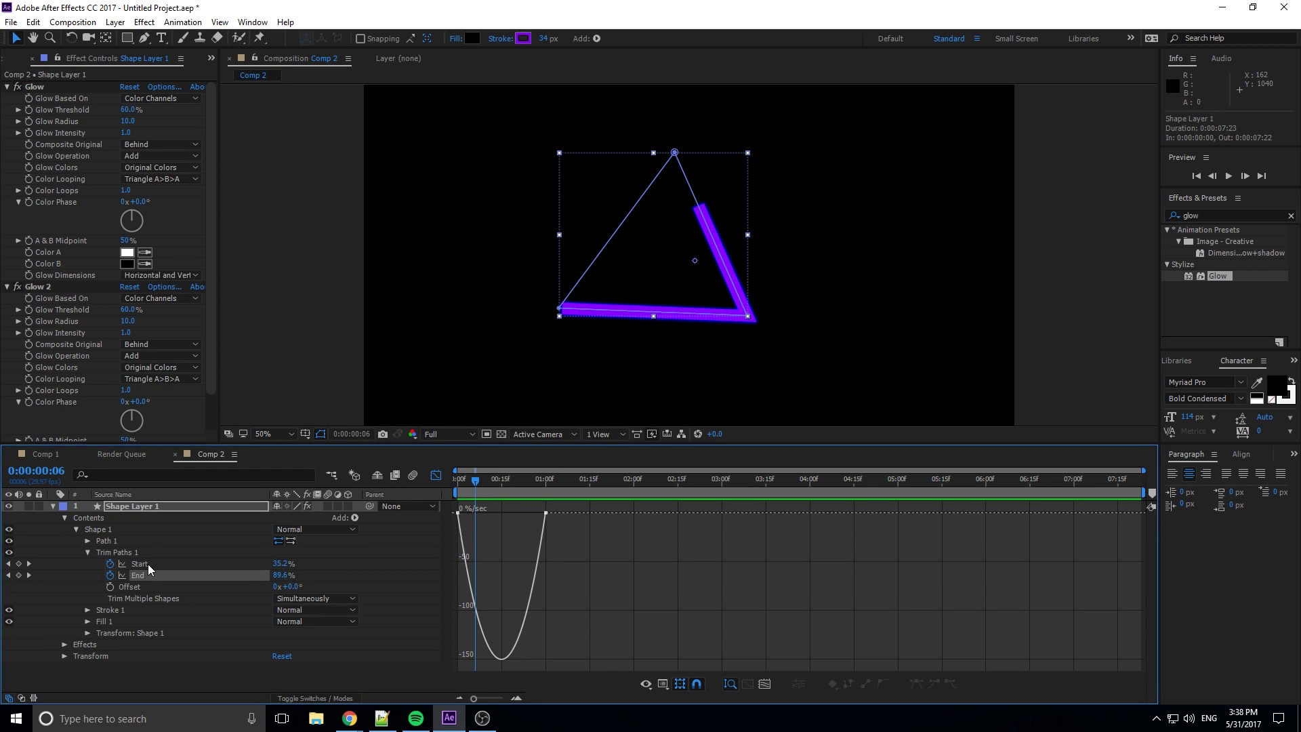
{"action": "left_click", "coordinate": [149, 564], "text": "shift"}
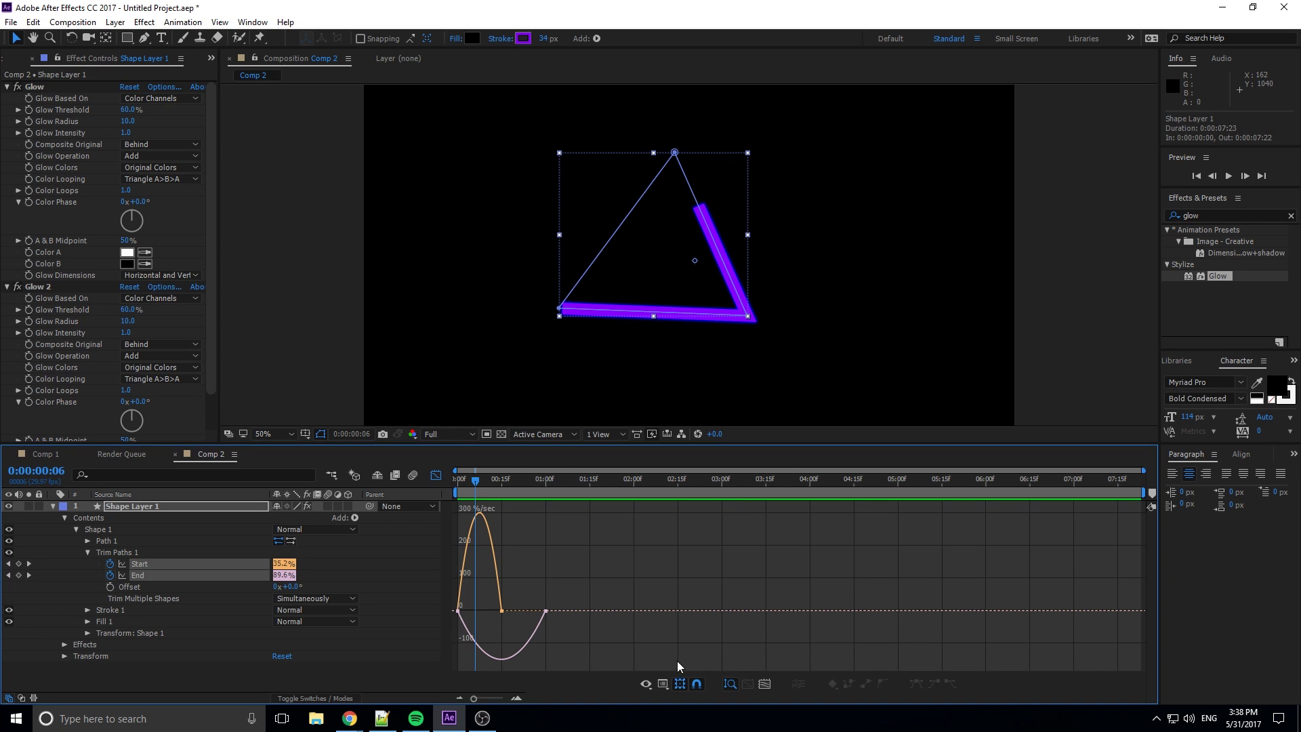
{"action": "left_click", "coordinate": [671, 683]}
{"action": "left_click", "coordinate": [688, 534]}
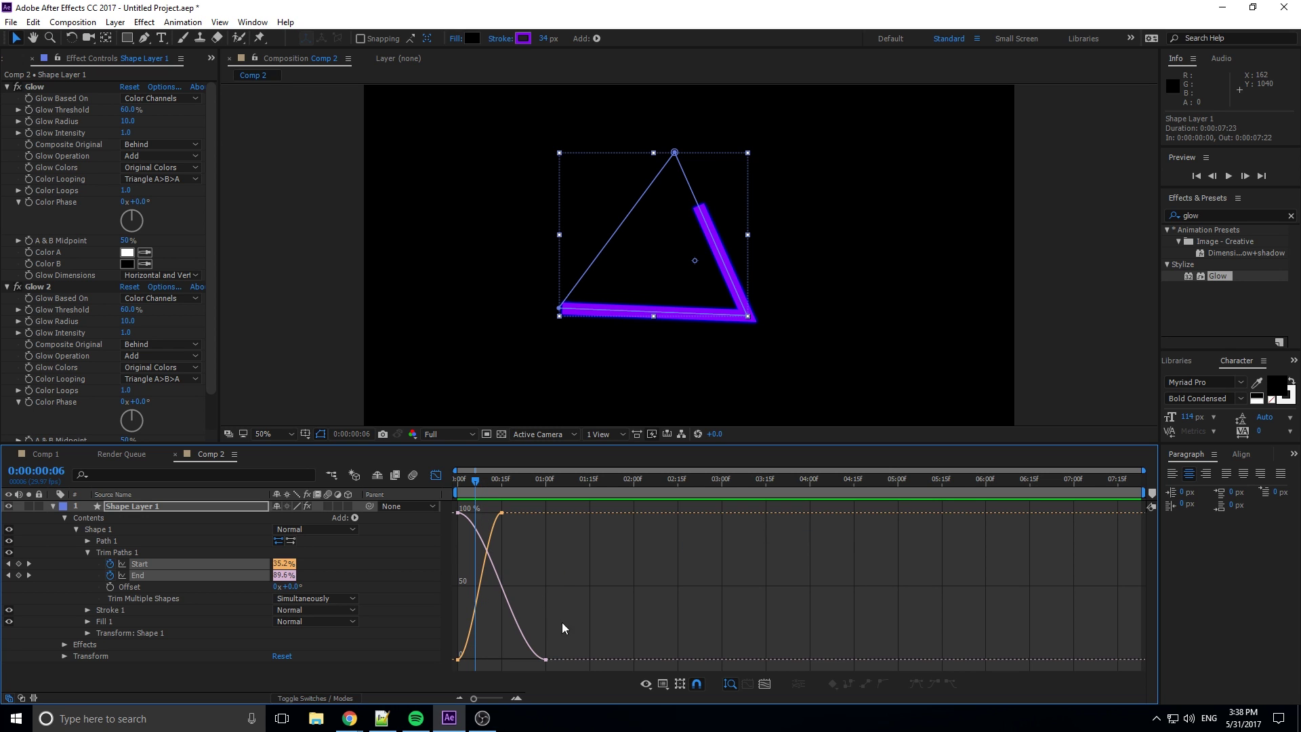
{"action": "left_click", "coordinate": [663, 684]}
{"action": "left_click", "coordinate": [682, 554]}
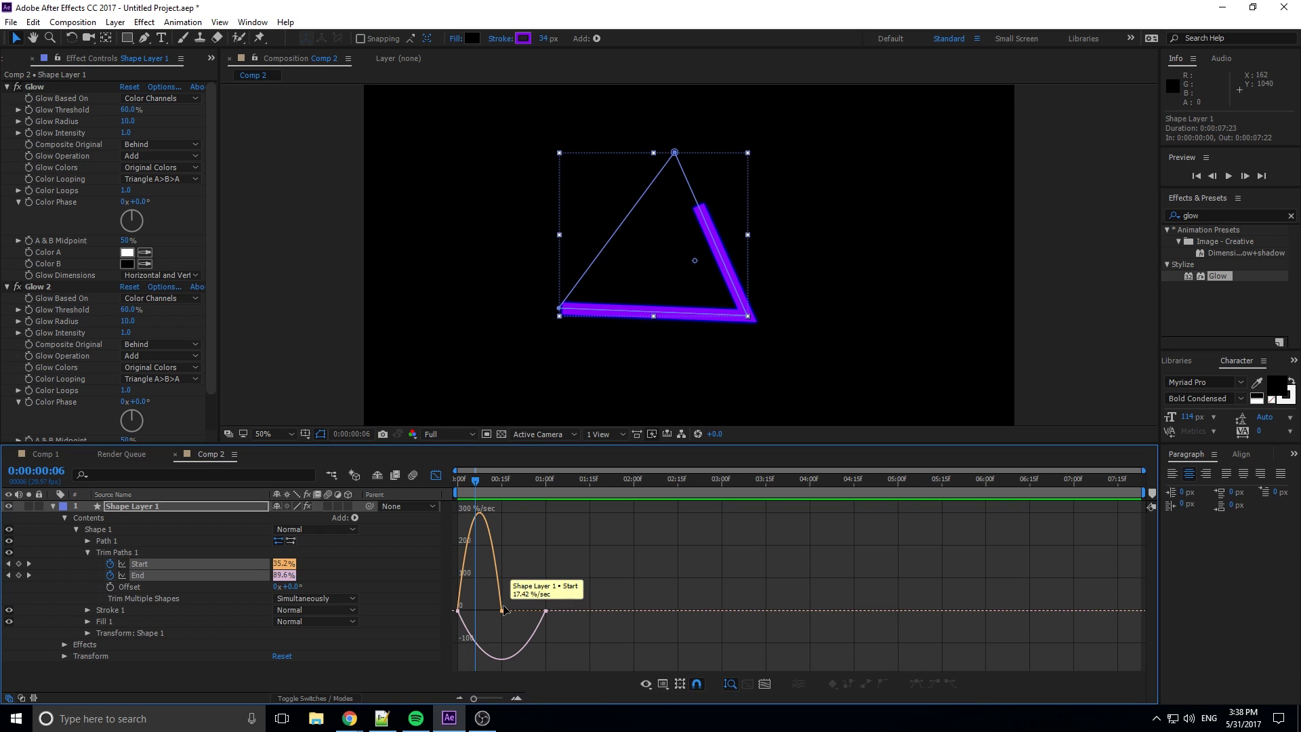
Drag the Start and End influence handles to sharpen the speed spikes, then preview.
{"action": "left_click", "coordinate": [501, 611]}
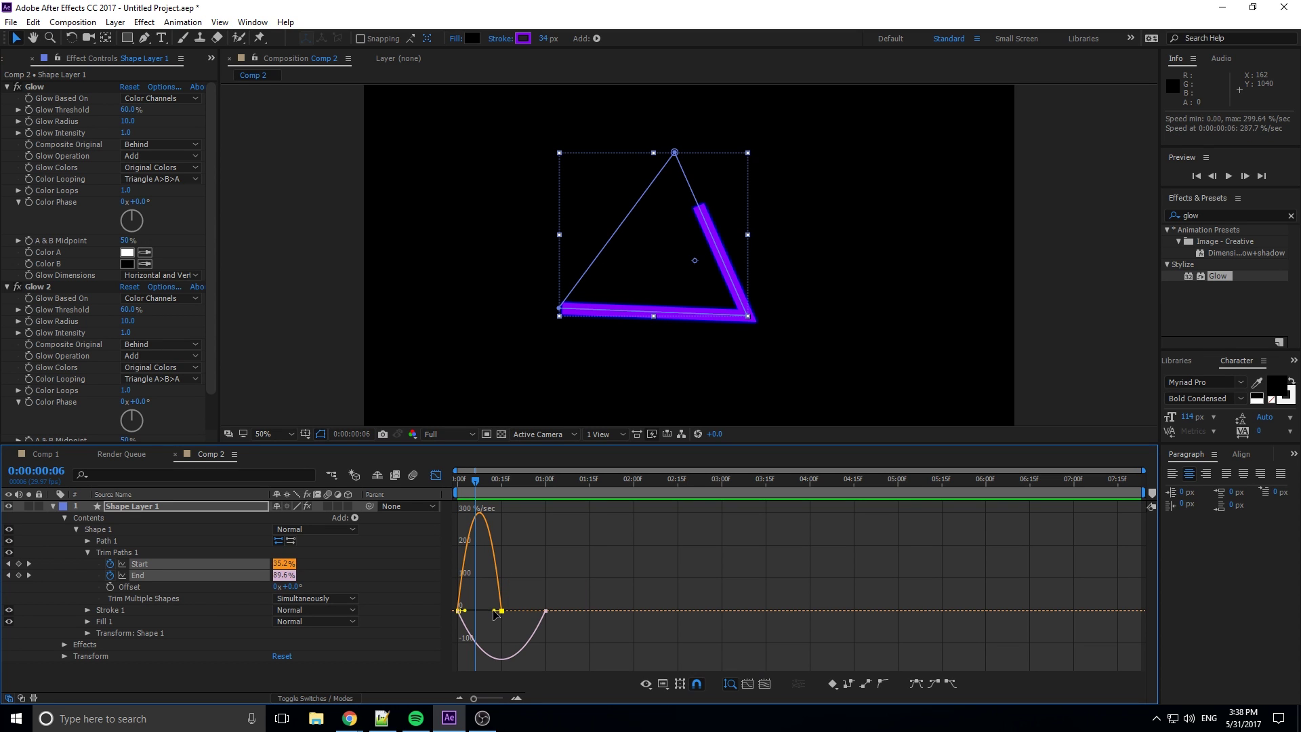
{"action": "left_click_drag", "start_coordinate": [493, 611], "coordinate": [475, 613]}
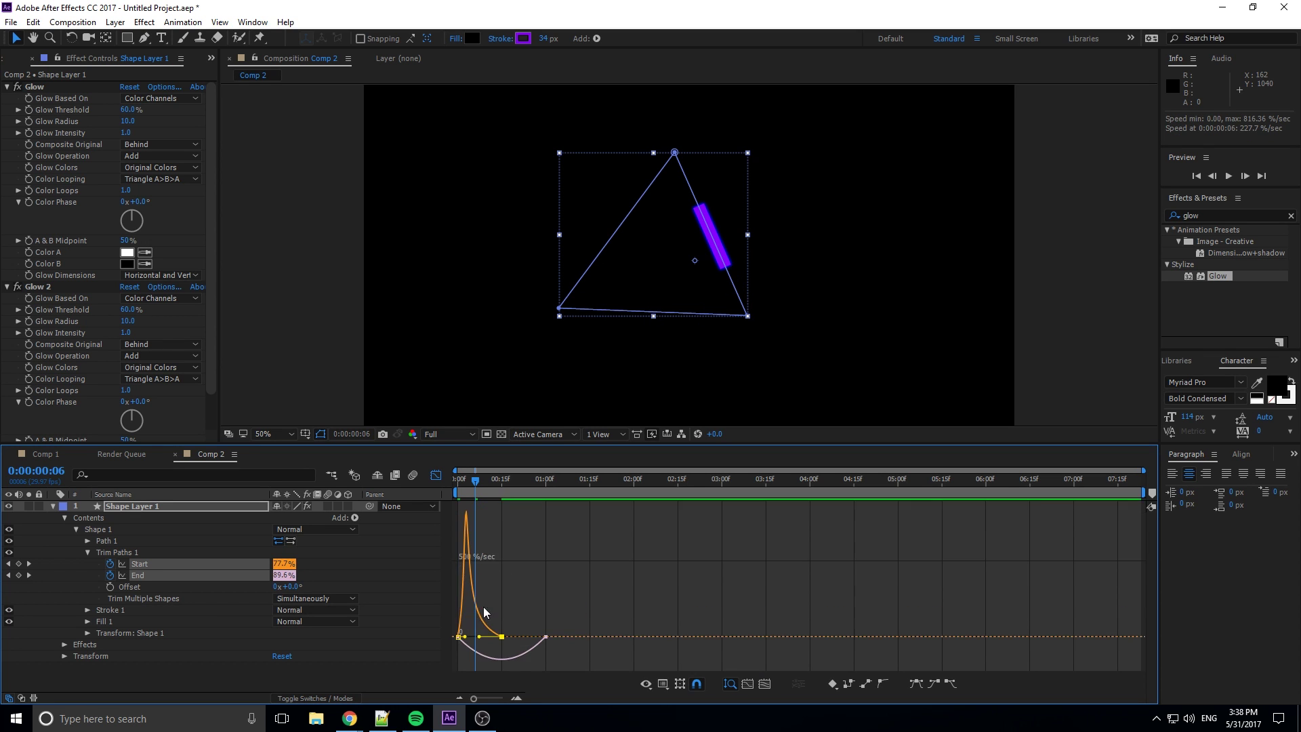
{"action": "mouse_move", "coordinate": [546, 640]}
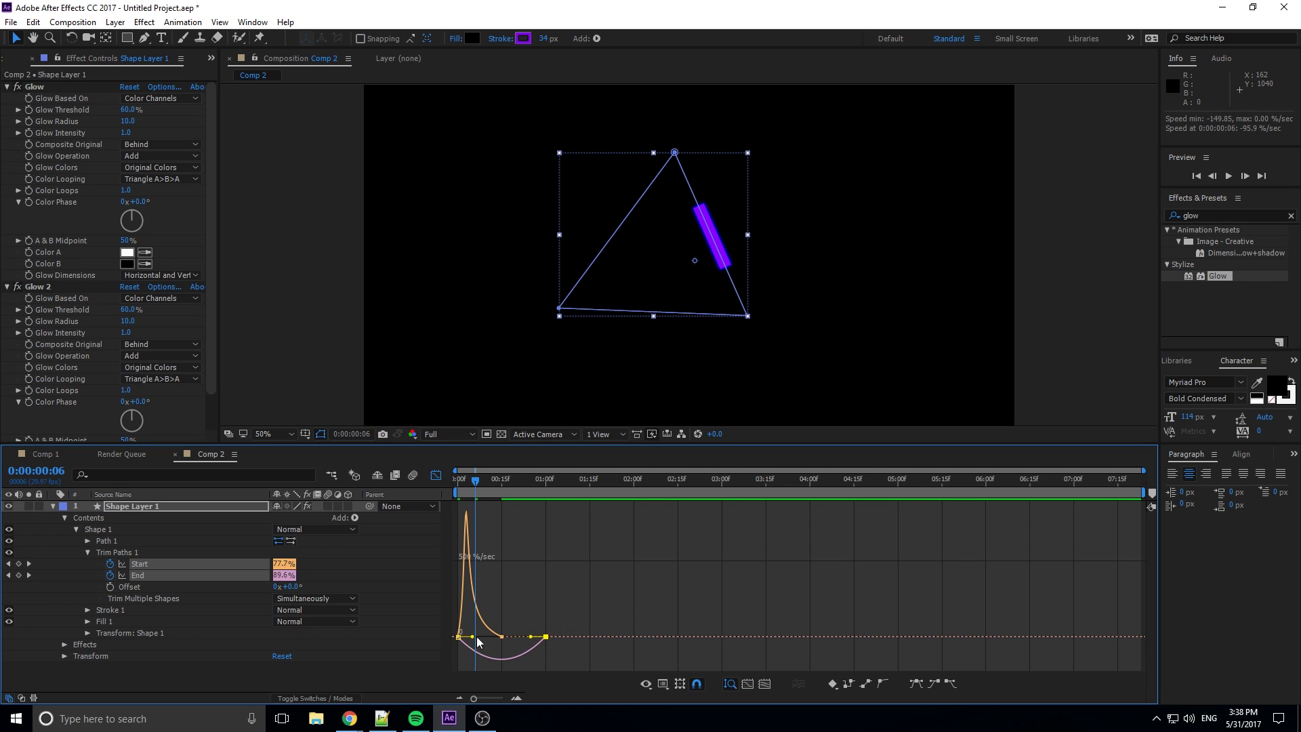
{"action": "left_click_drag", "start_coordinate": [472, 636], "coordinate": [509, 636]}
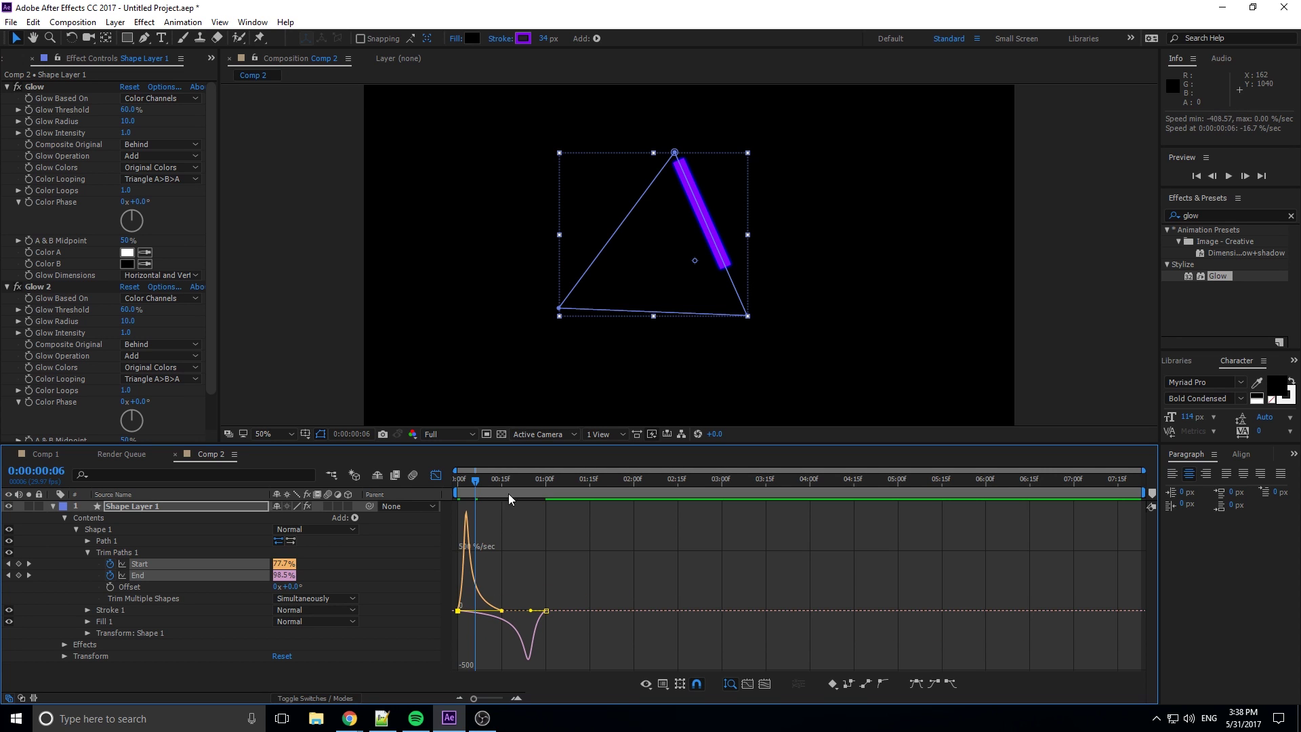
{"action": "left_click_drag", "start_coordinate": [478, 481], "coordinate": [463, 492]}
{"action": "key", "text": "space"}
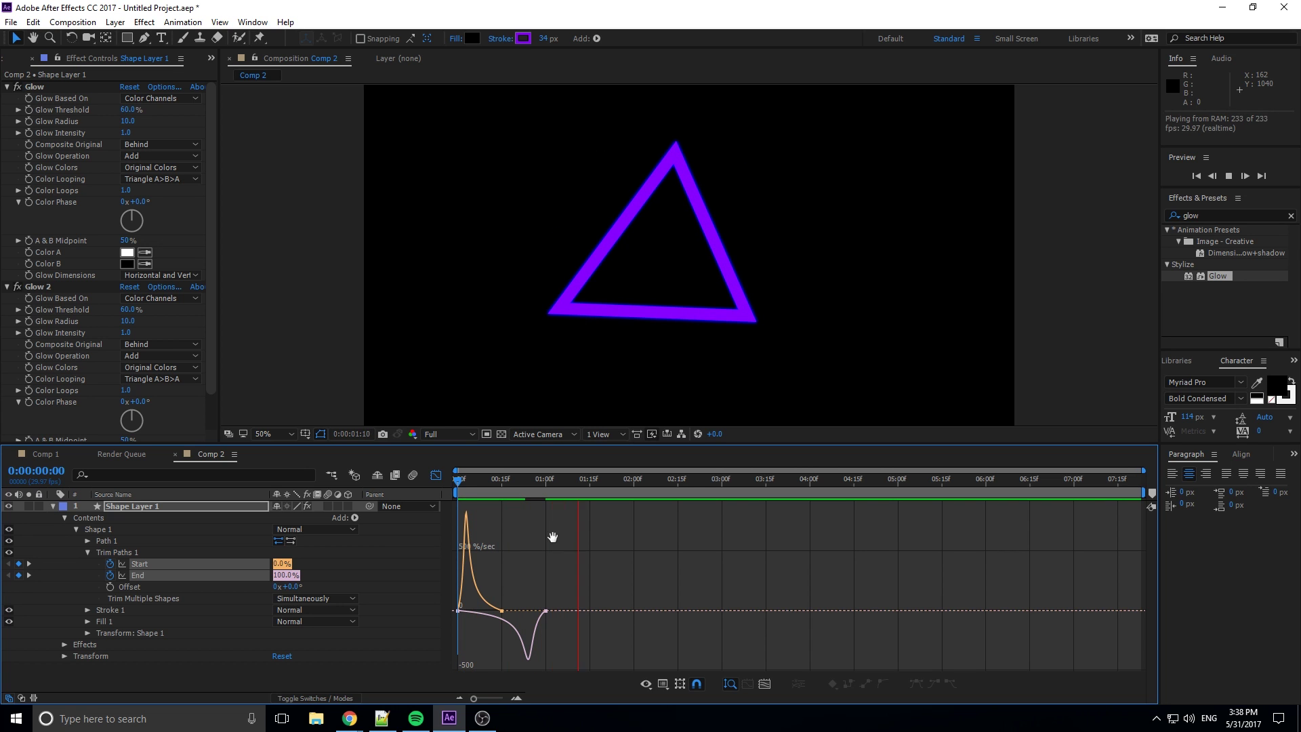
{"action": "key", "text": "space"}
{"action": "key", "text": "space"}
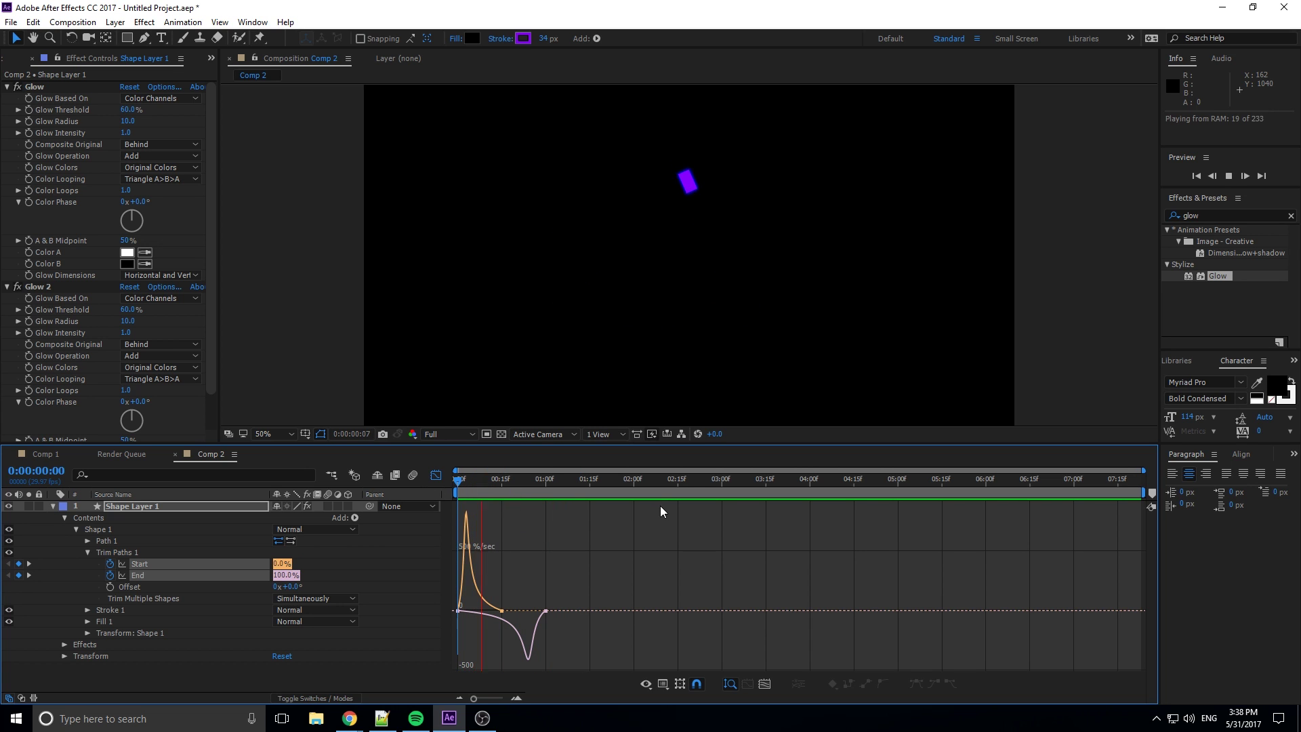
{"action": "key", "text": "space"}
{"action": "mouse_move", "coordinate": [459, 485]}
{"action": "left_mouse_down"}
{"action": "mouse_move", "coordinate": [535, 486]}
{"action": "mouse_move", "coordinate": [396, 486]}
{"action": "left_mouse_up"}
{"action": "key", "text": "space"}
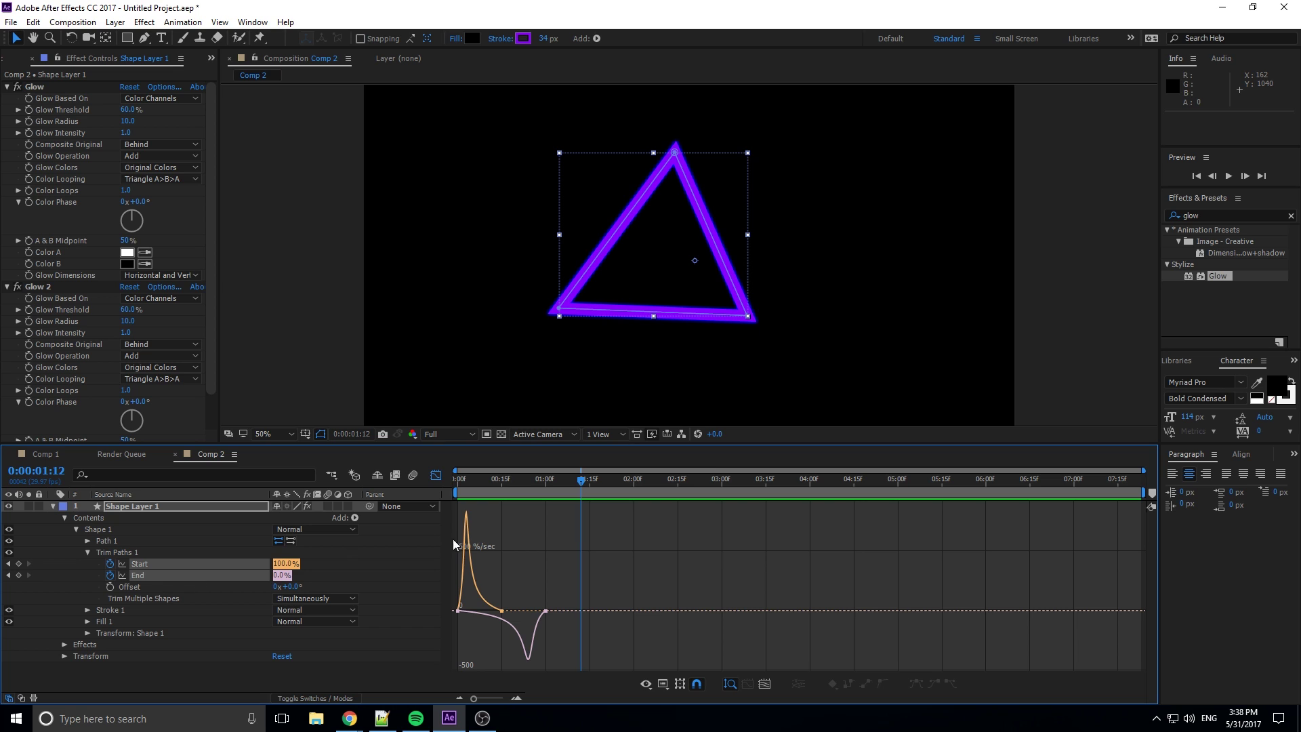
Keyframe the trim Offset at frame zero and set one revolution at one second.
{"action": "left_click", "coordinate": [437, 474]}
{"action": "key", "text": "Home"}
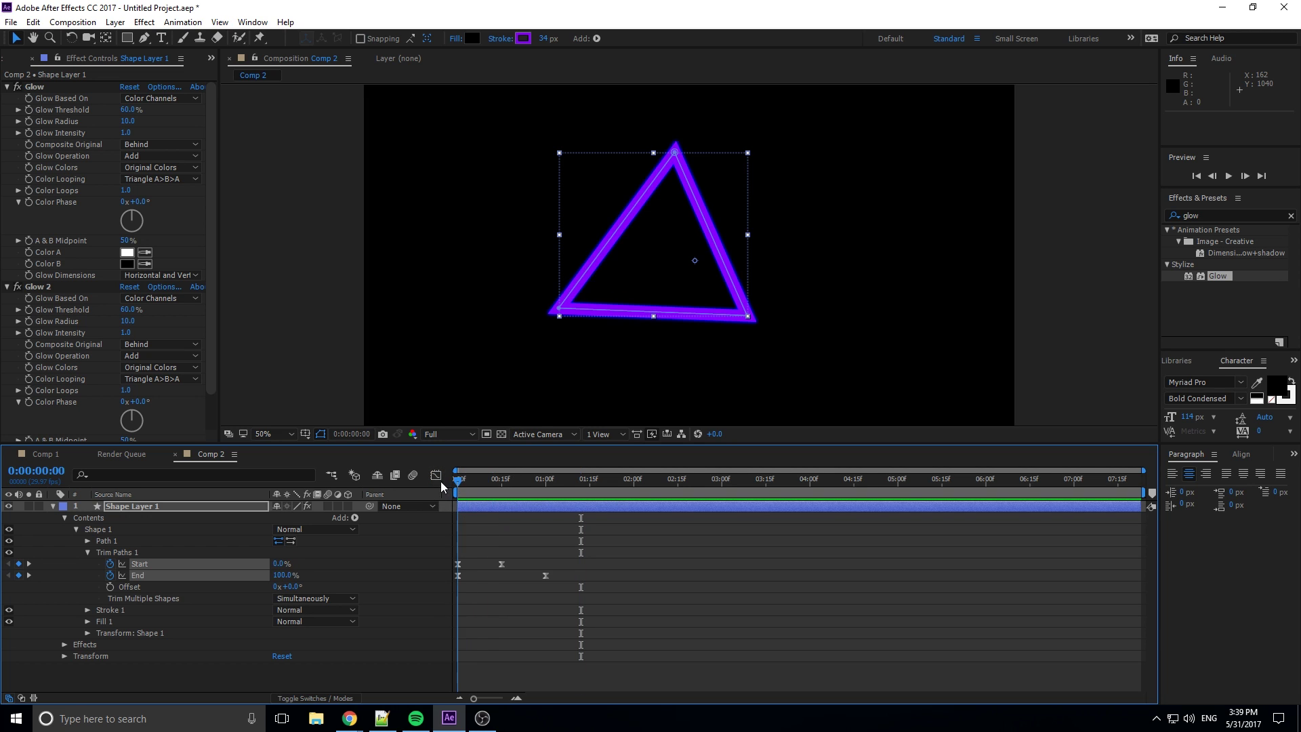
{"action": "left_click", "coordinate": [109, 586]}
{"action": "left_click_drag", "start_coordinate": [479, 482], "coordinate": [547, 481]}
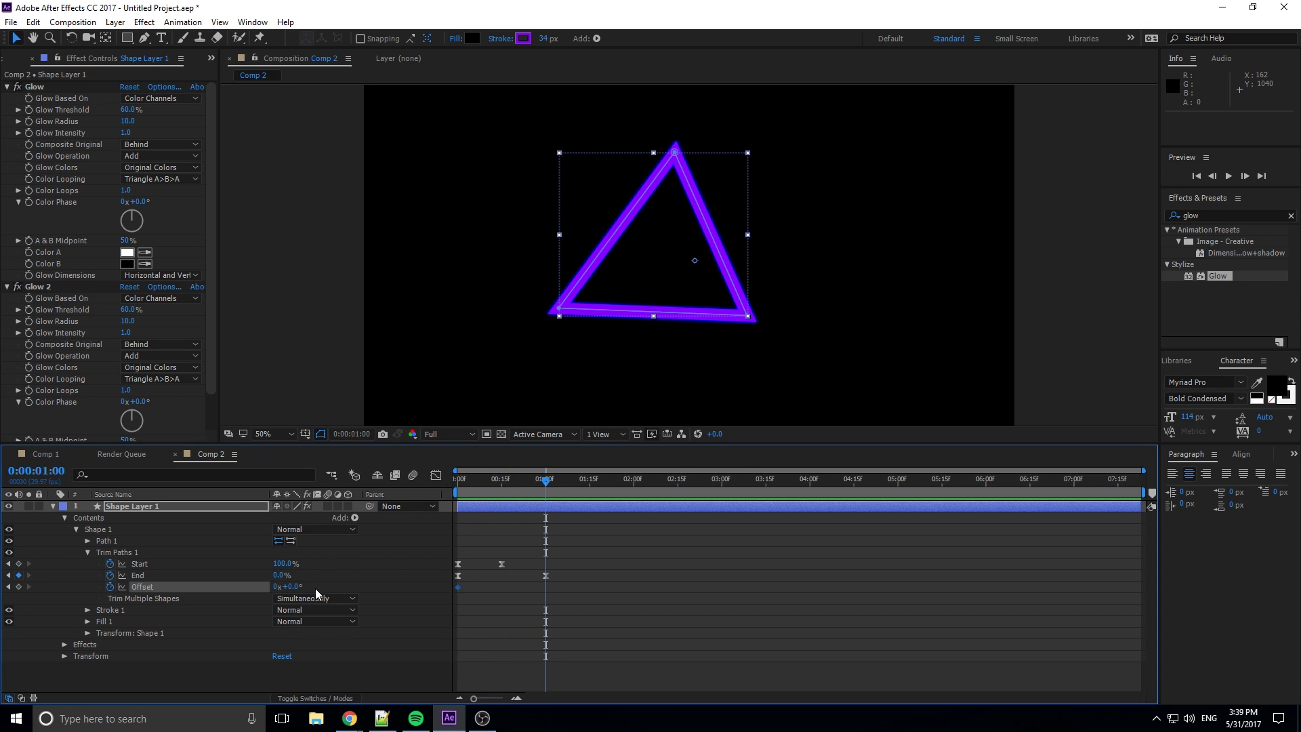
{"action": "left_click_drag", "start_coordinate": [277, 588], "coordinate": [298, 589]}
Preview and scrub the spinning draw-on from the first frame.
{"action": "key", "text": "Home"}
{"action": "key", "text": "space"}
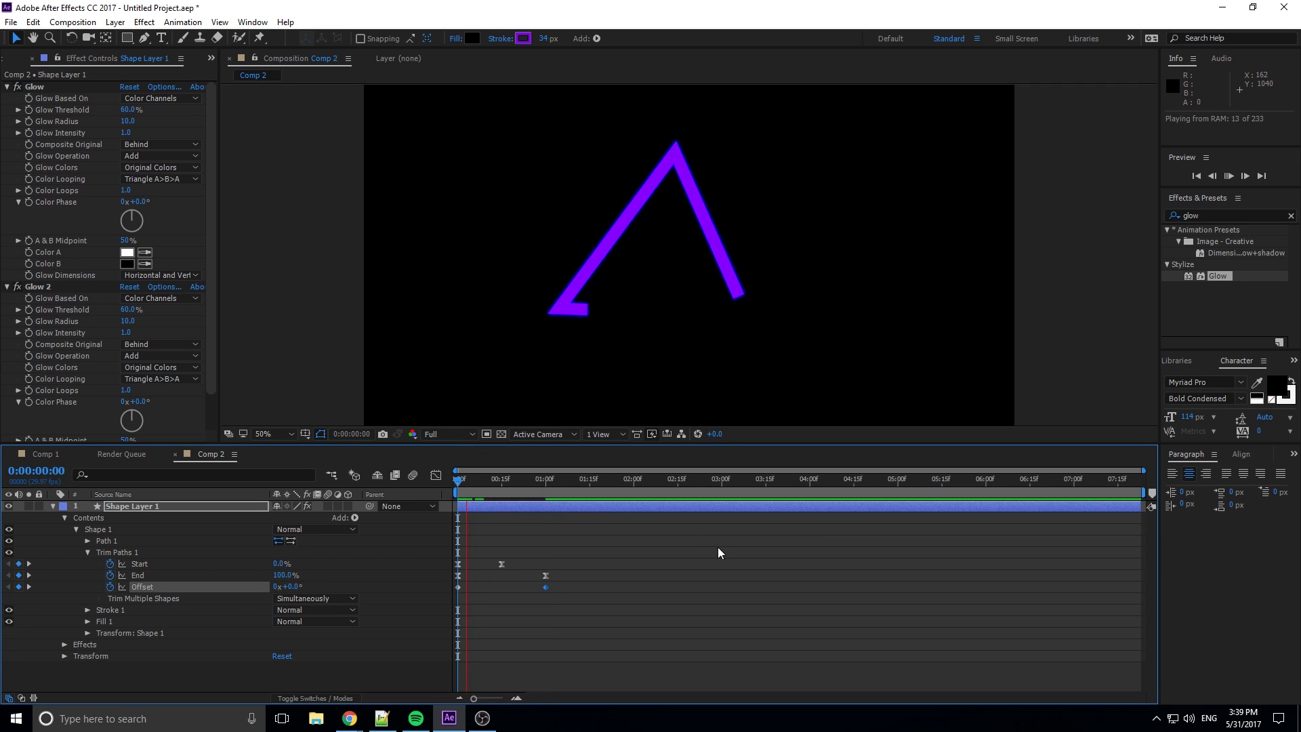
{"action": "key", "text": "space"}
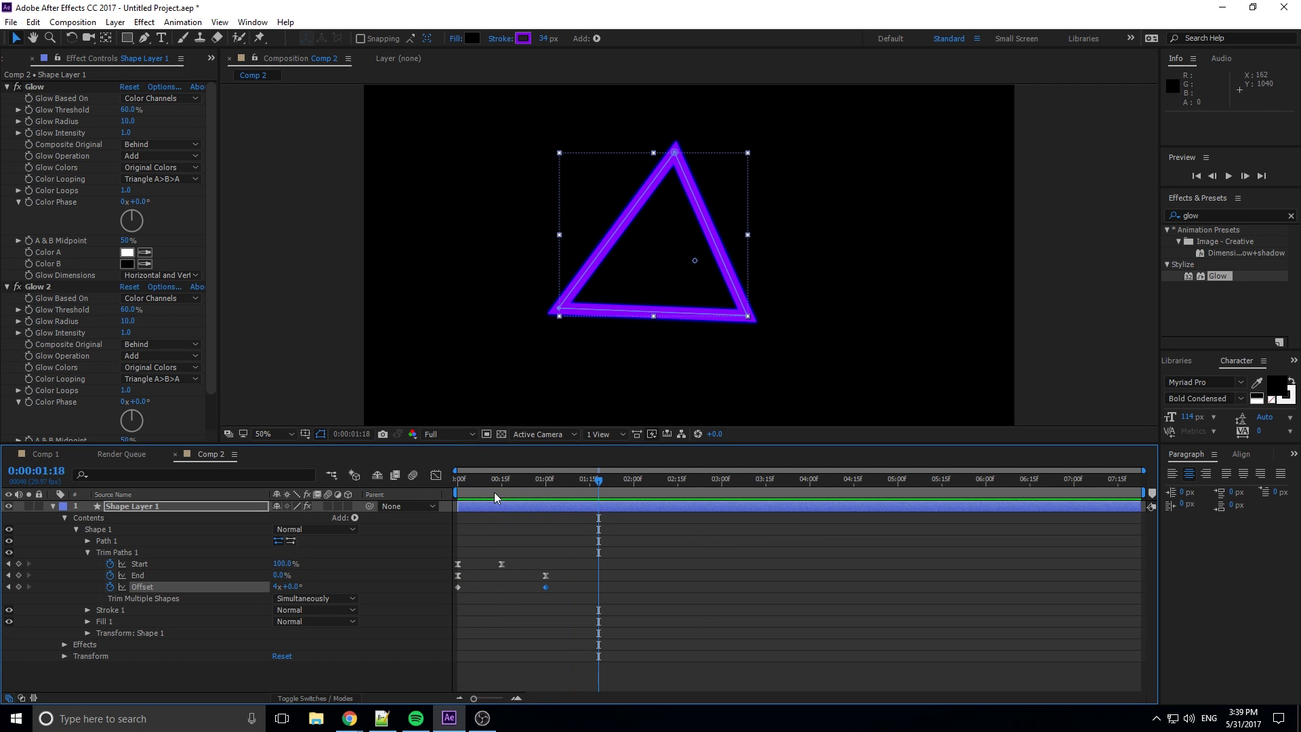
{"action": "left_click", "coordinate": [457, 482]}
{"action": "mouse_move", "coordinate": [458, 482]}
{"action": "left_mouse_down"}
{"action": "mouse_move", "coordinate": [547, 481]}
{"action": "mouse_move", "coordinate": [443, 493]}
{"action": "left_mouse_up"}
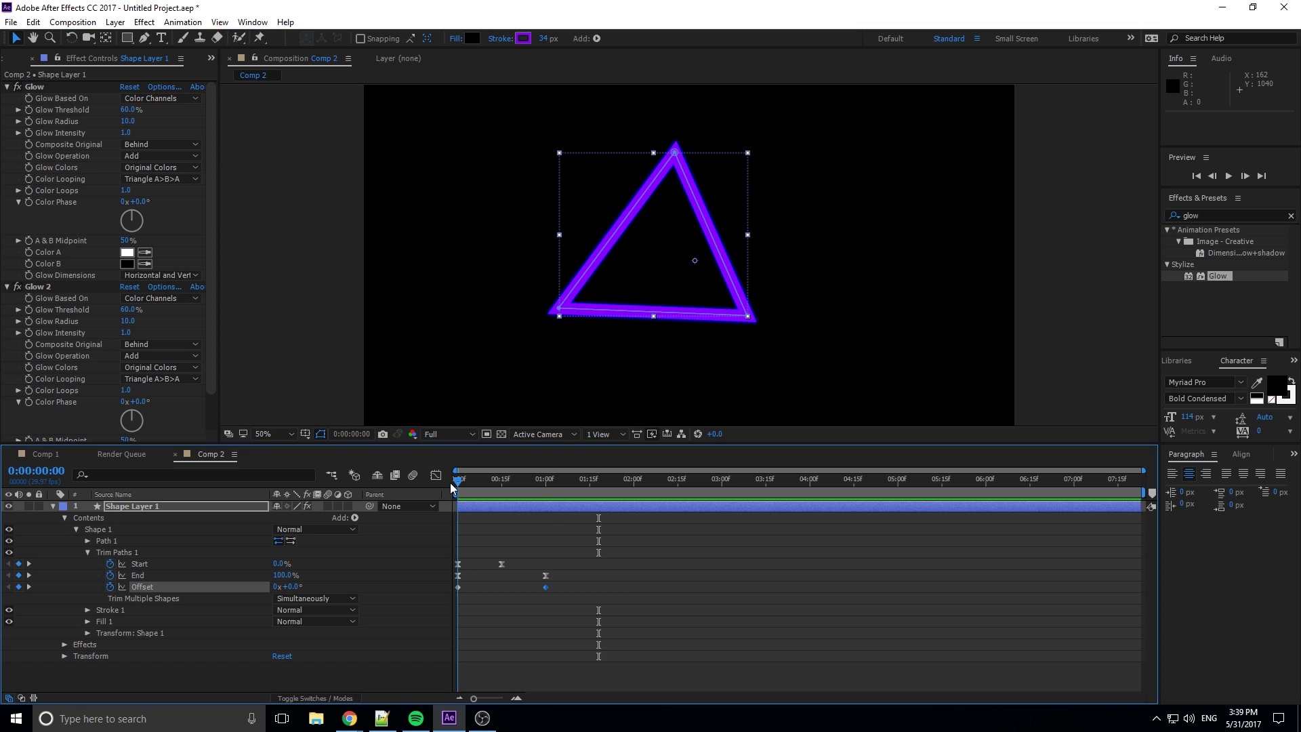
Change the one-second Offset keyframe to 2 revolutions.
{"action": "left_click", "coordinate": [546, 484]}
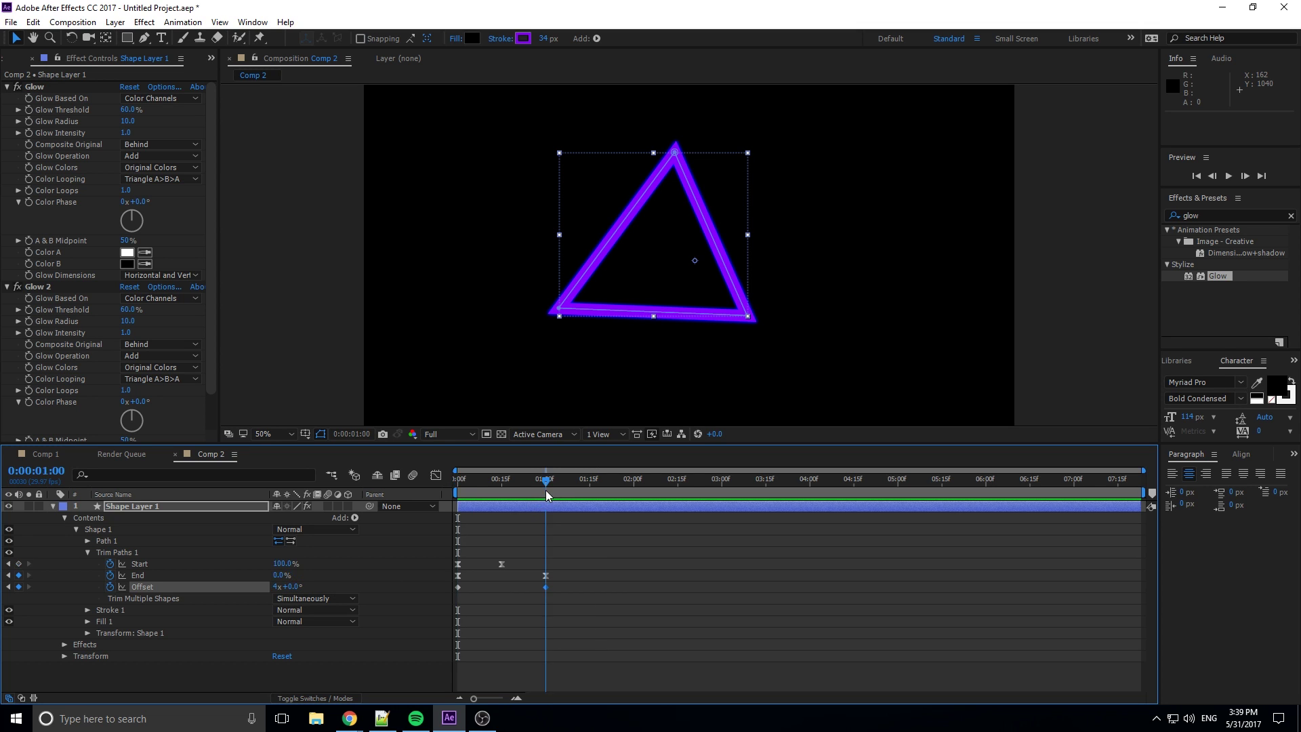
{"action": "left_click", "coordinate": [275, 587]}
{"action": "type", "text": "2"}
{"action": "key", "text": "Return"}
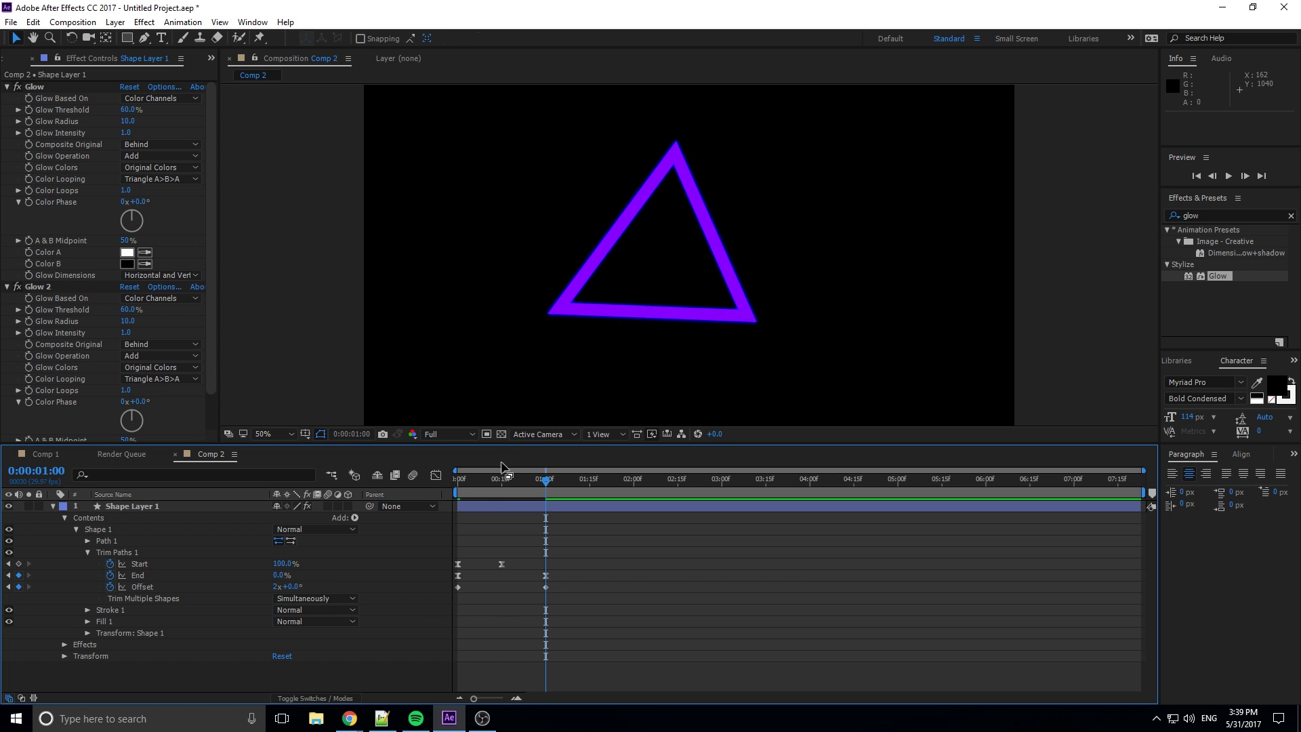
Preview the faster spin and scrub to one second where the triangle is complete.
{"action": "left_click_drag", "start_coordinate": [487, 481], "coordinate": [435, 486]}
{"action": "key", "text": "space"}
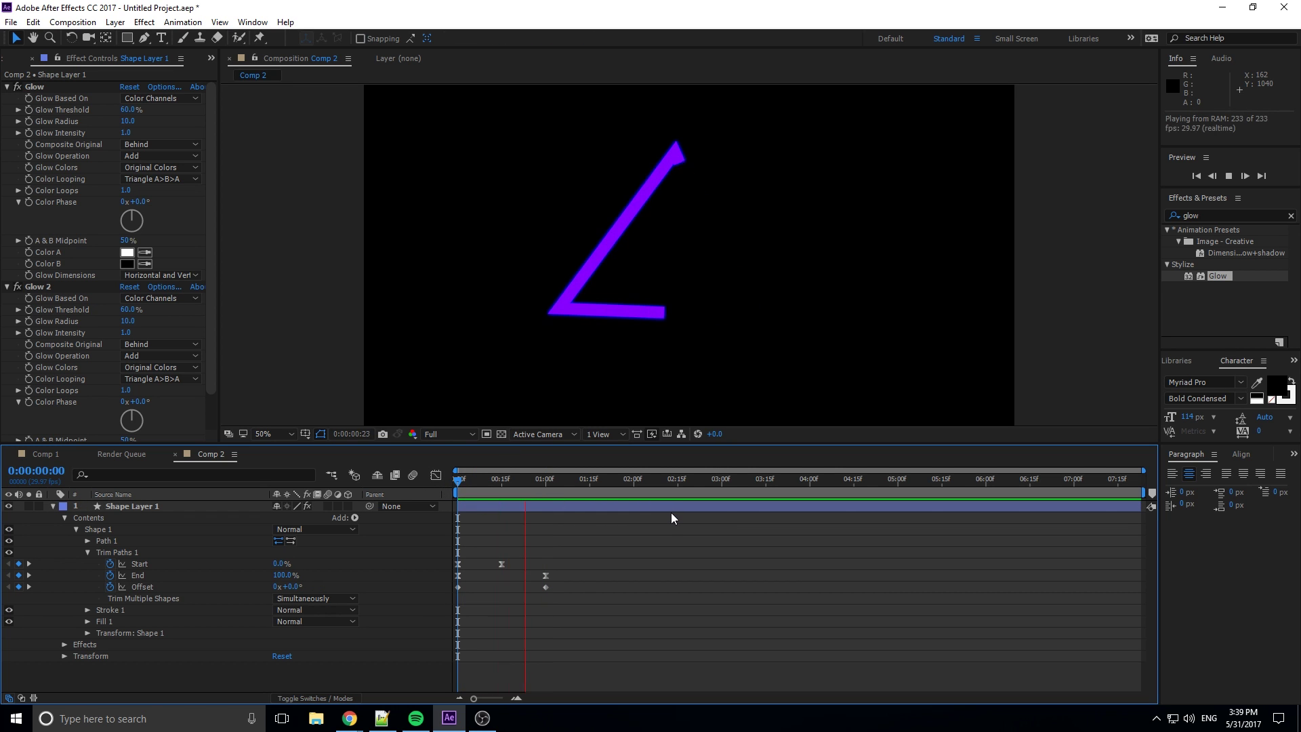
{"action": "mouse_move", "coordinate": [576, 494]}
{"action": "left_mouse_down"}
{"action": "mouse_move", "coordinate": [452, 498]}
{"action": "mouse_move", "coordinate": [545, 492]}
{"action": "mouse_move", "coordinate": [486, 501]}
{"action": "mouse_move", "coordinate": [502, 499]}
{"action": "left_mouse_up"}
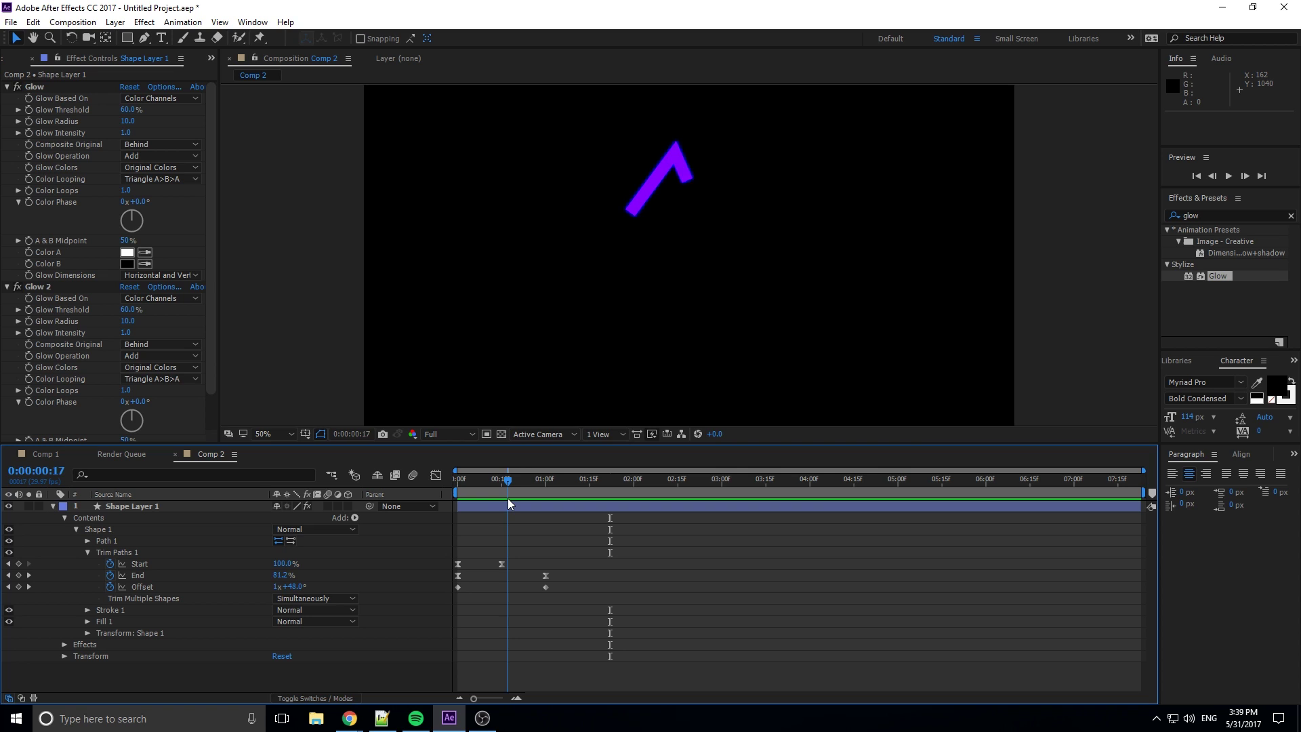
{"action": "left_click_drag", "start_coordinate": [508, 500], "coordinate": [529, 497]}
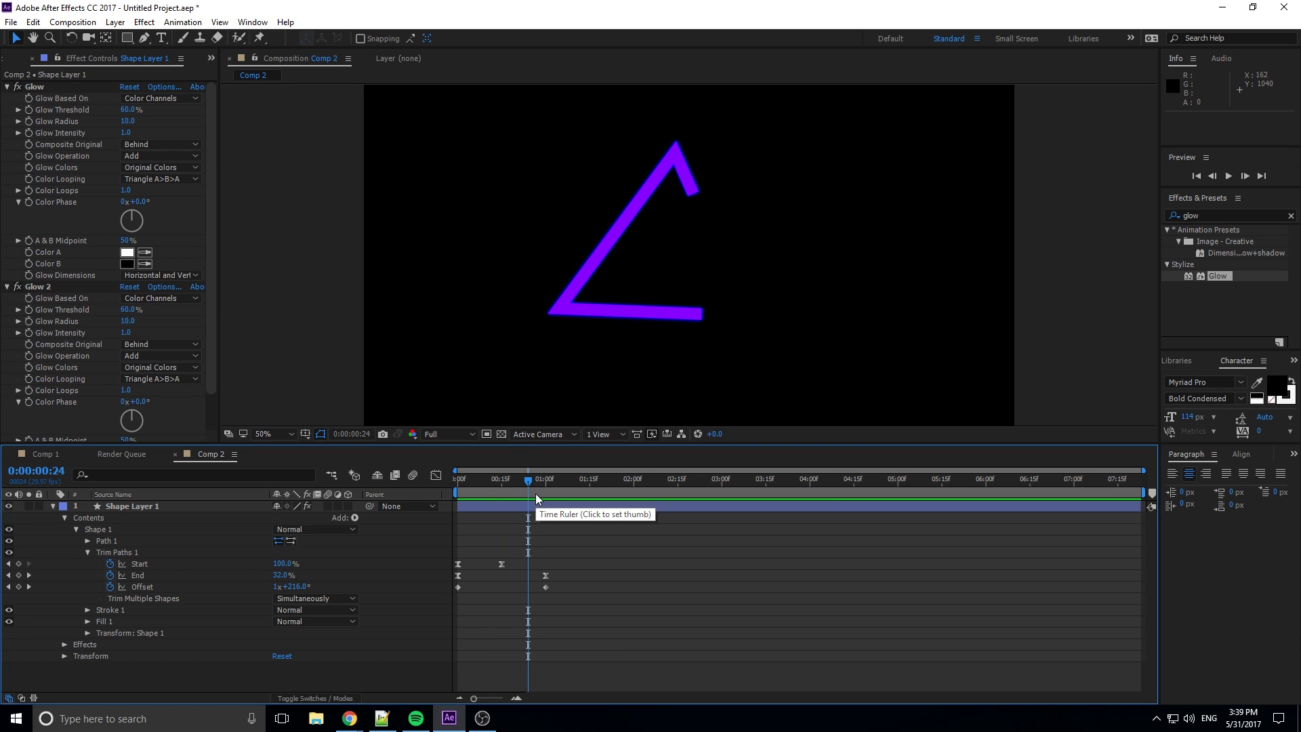
{"action": "left_click_drag", "start_coordinate": [535, 485], "coordinate": [547, 485]}
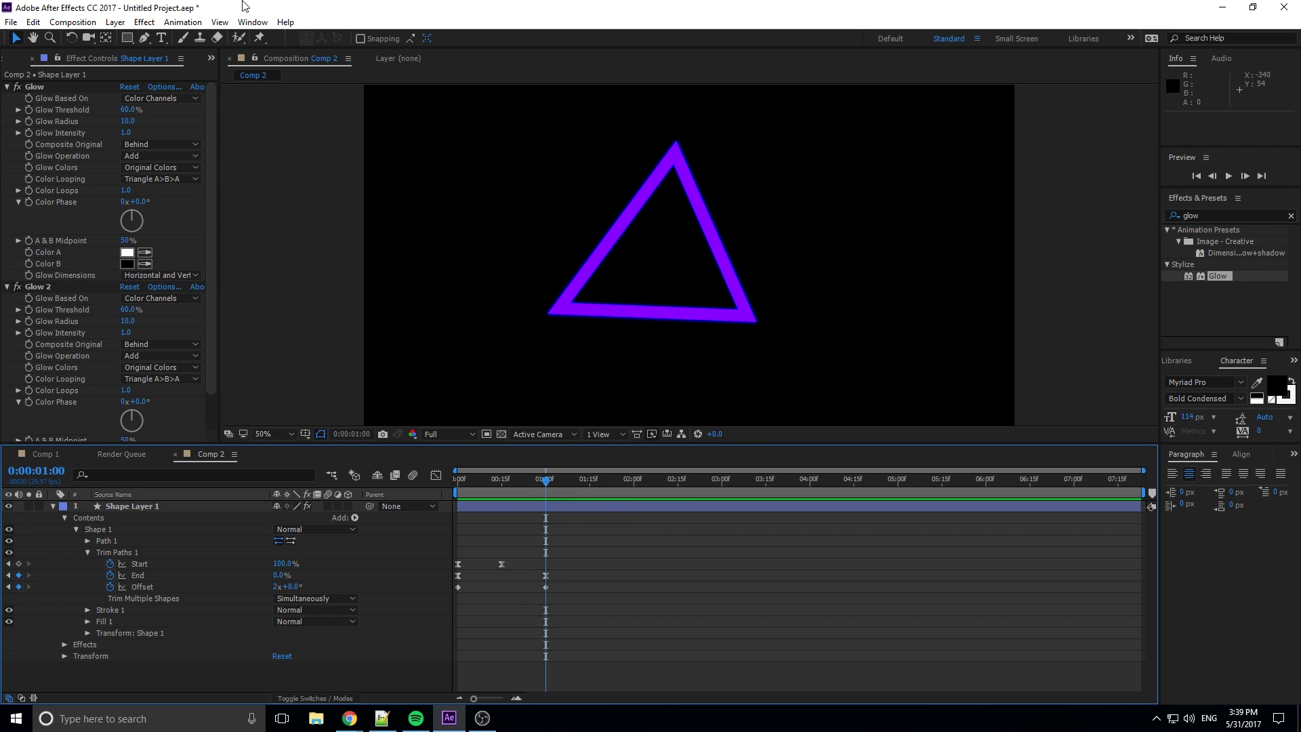
Switch to the Rectangle tool in the toolbar.
{"action": "left_click", "coordinate": [129, 39]}
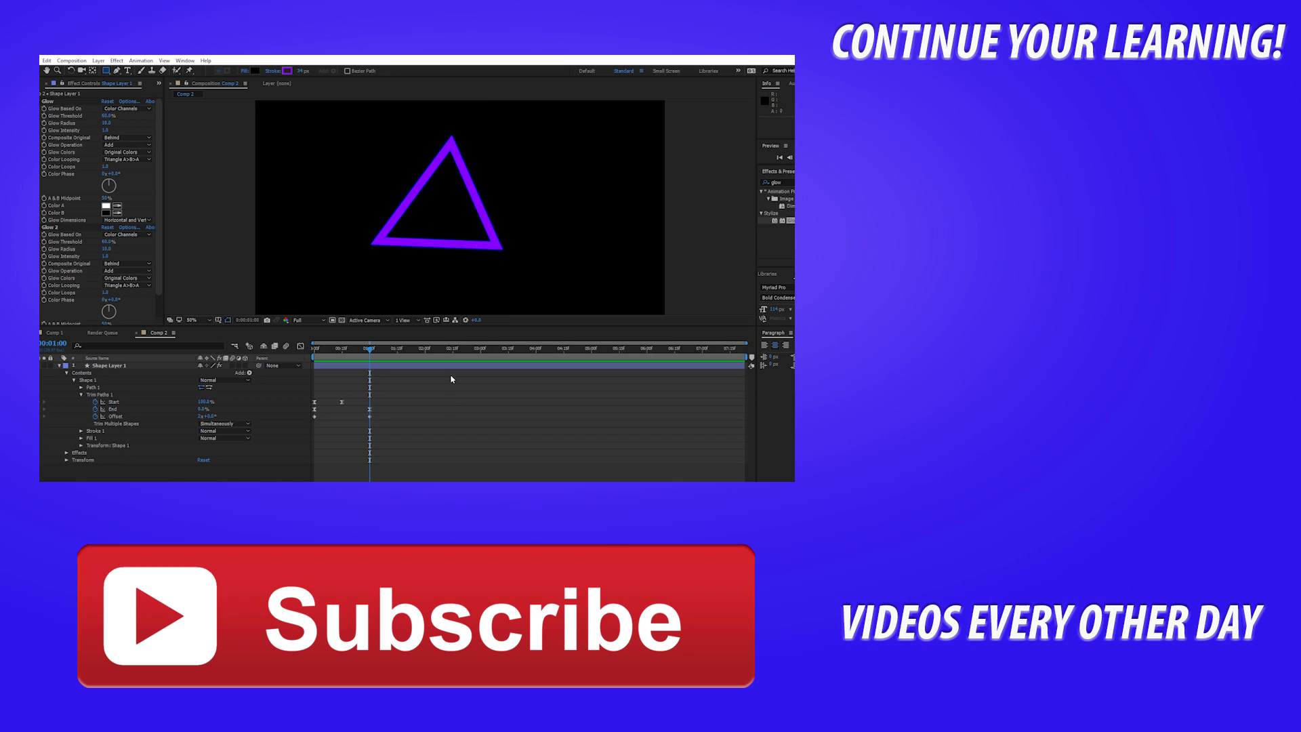
{"action": "left_click", "coordinate": [450, 378]}
{"action": "left_click", "coordinate": [464, 388]}
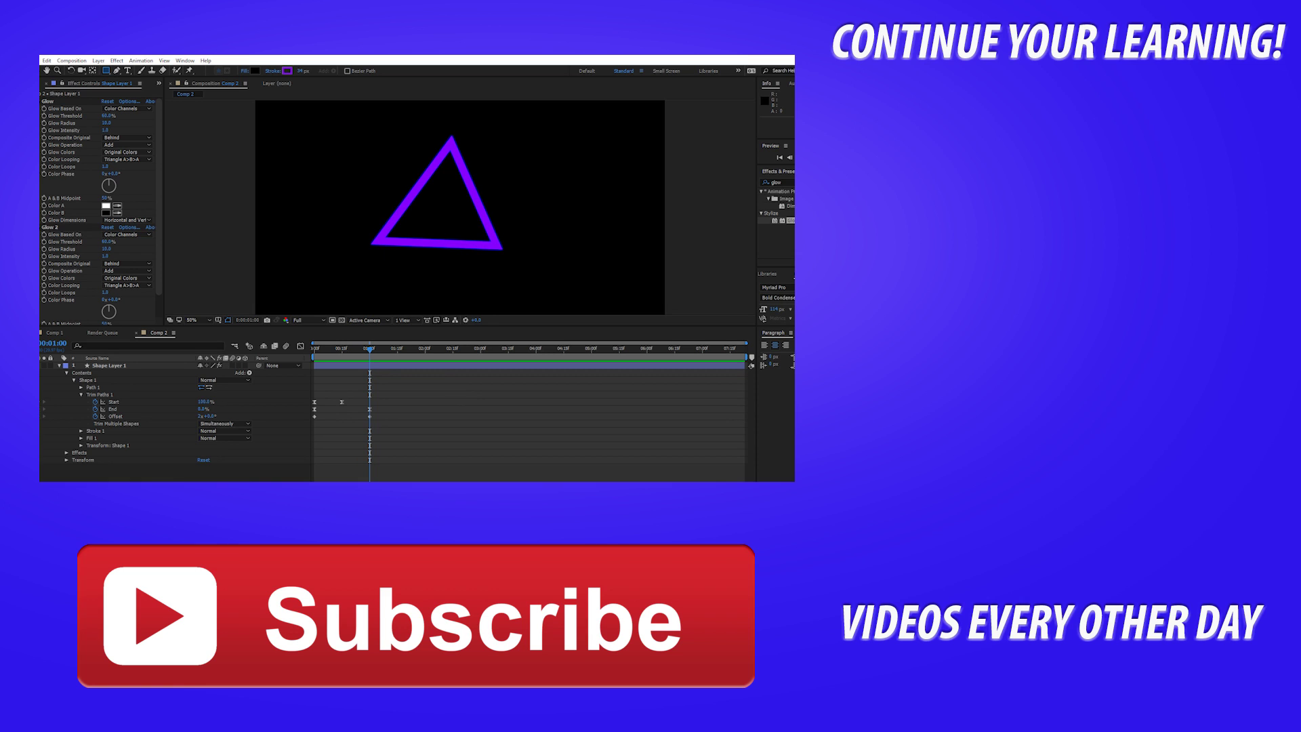